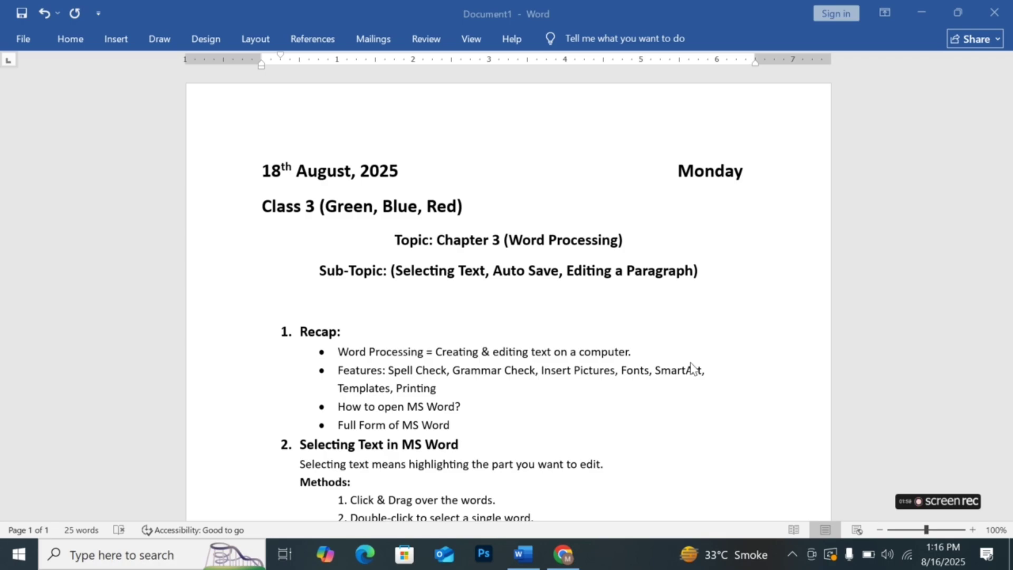
- Select the sentence under the "Selecting Text in MS Word" heading up to its final word, and clear the selection
scroll(691, 368, "down", 5)
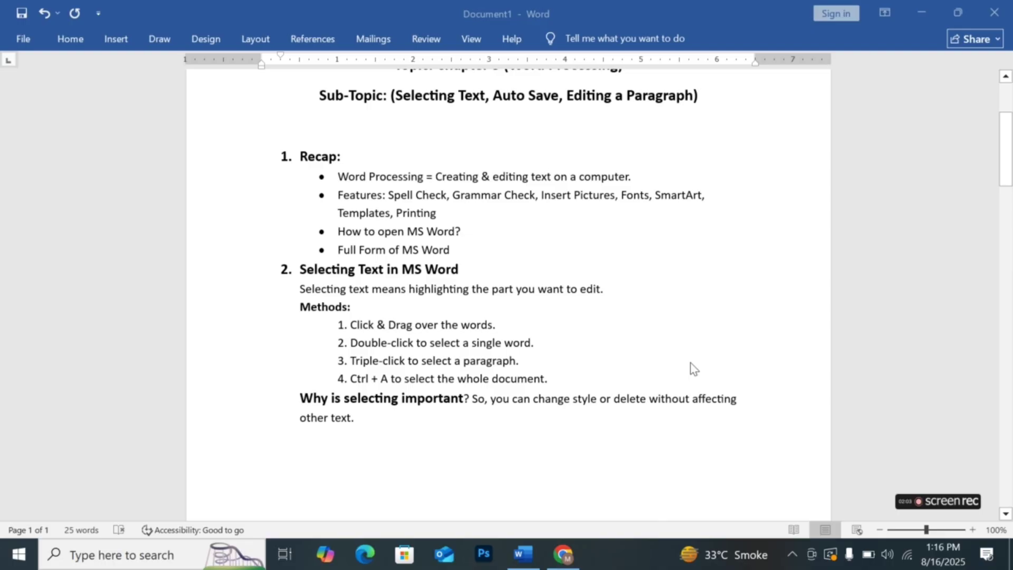
scroll(692, 368, "down", 2)
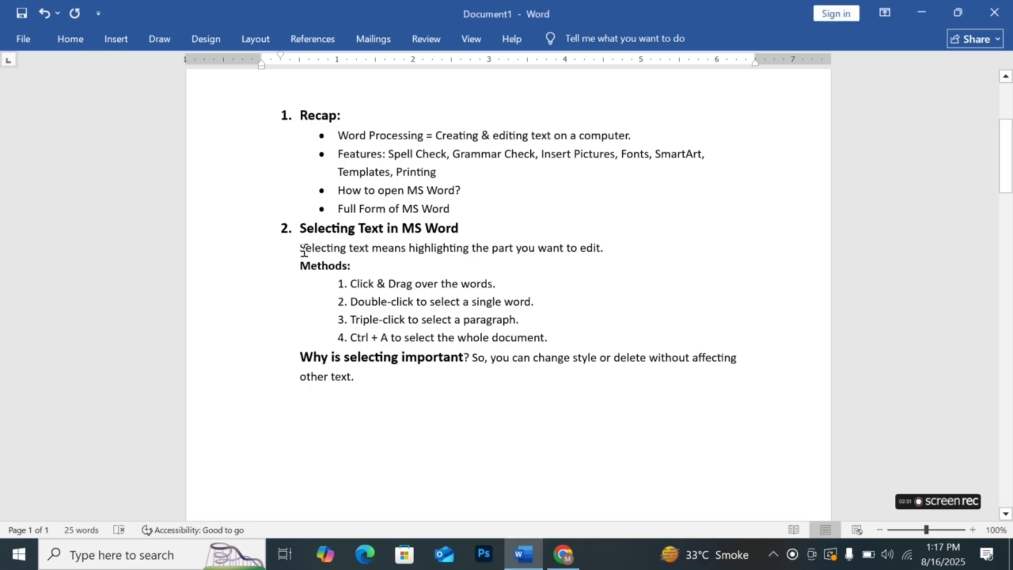
left_click_drag(304, 251, 310, 249)
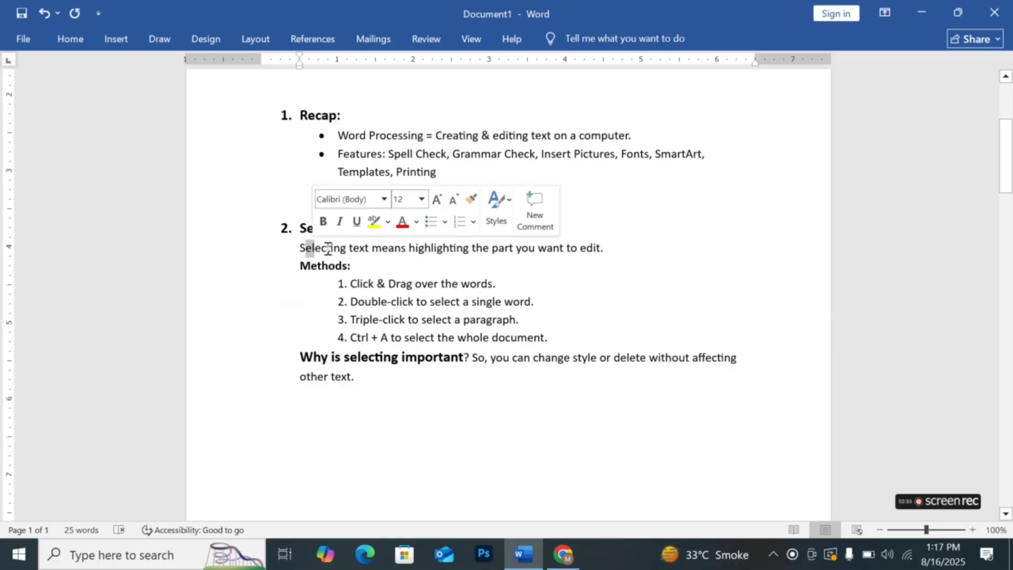
left_click(372, 249)
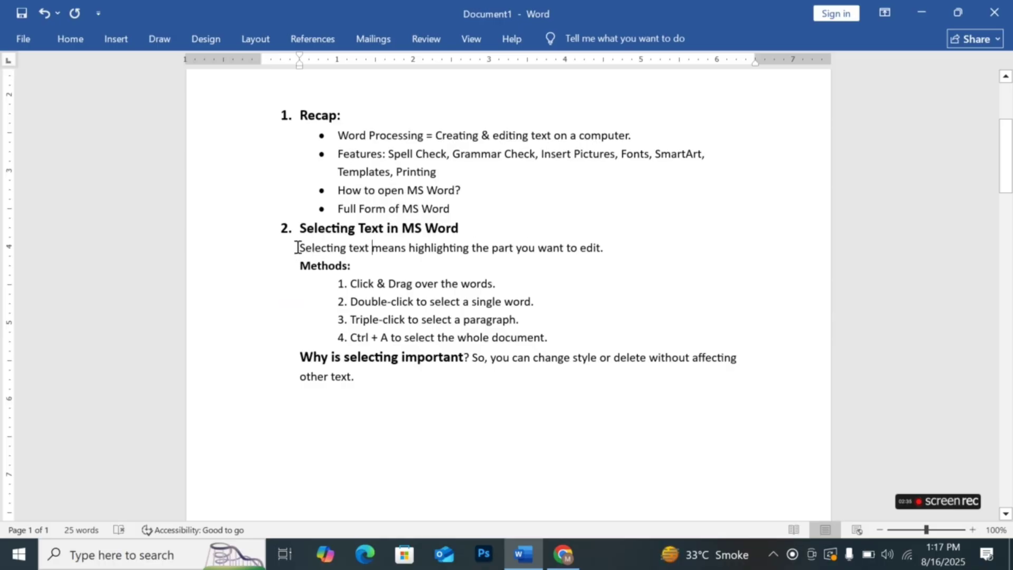
left_click_drag(296, 247, 599, 261)
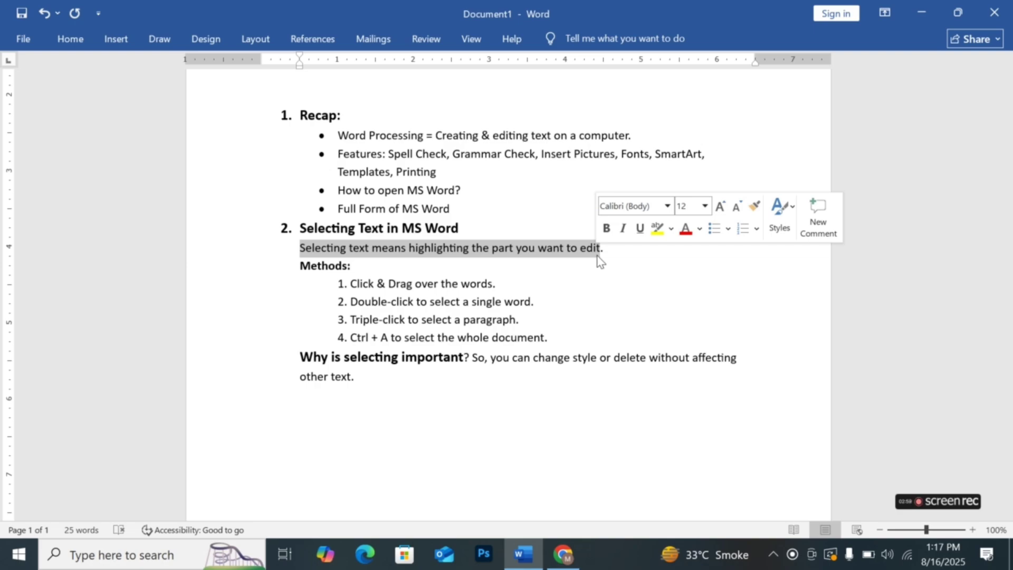
left_click(597, 252)
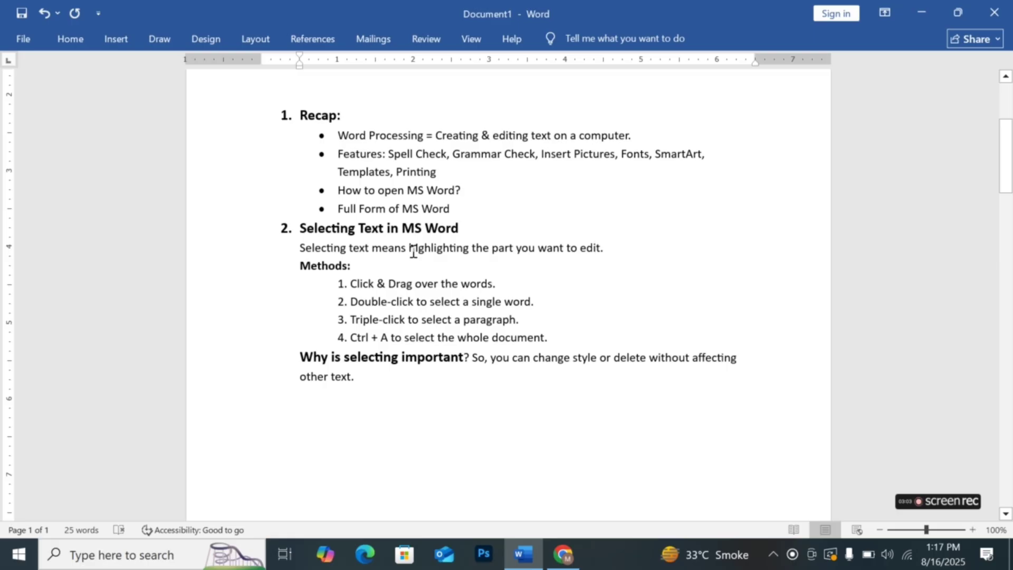
- Select the word "highlighting" in the sentence under "Selecting Text in MS Word" and change its font color to red
left_click_drag(413, 252, 471, 255)
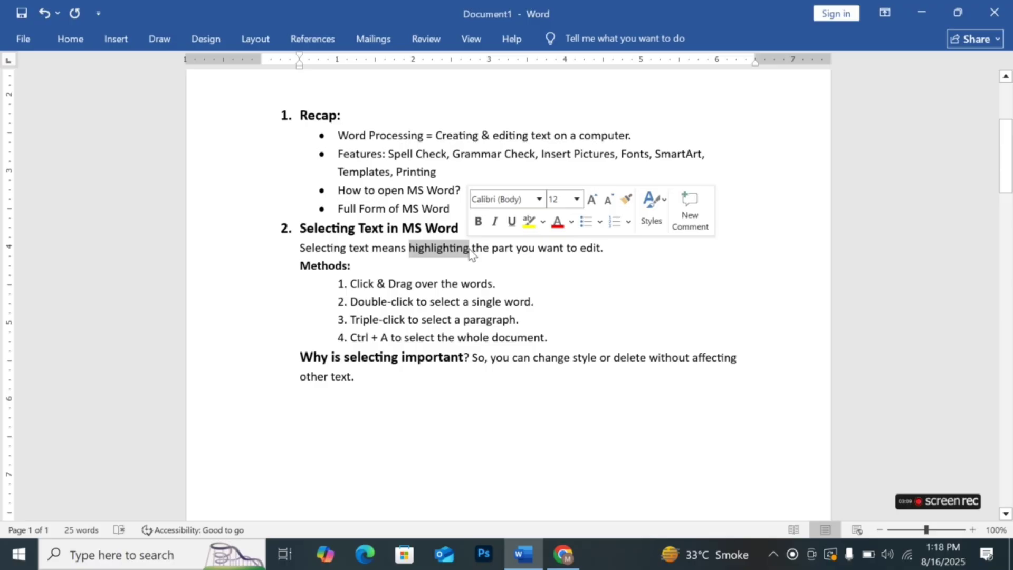
left_click(406, 259)
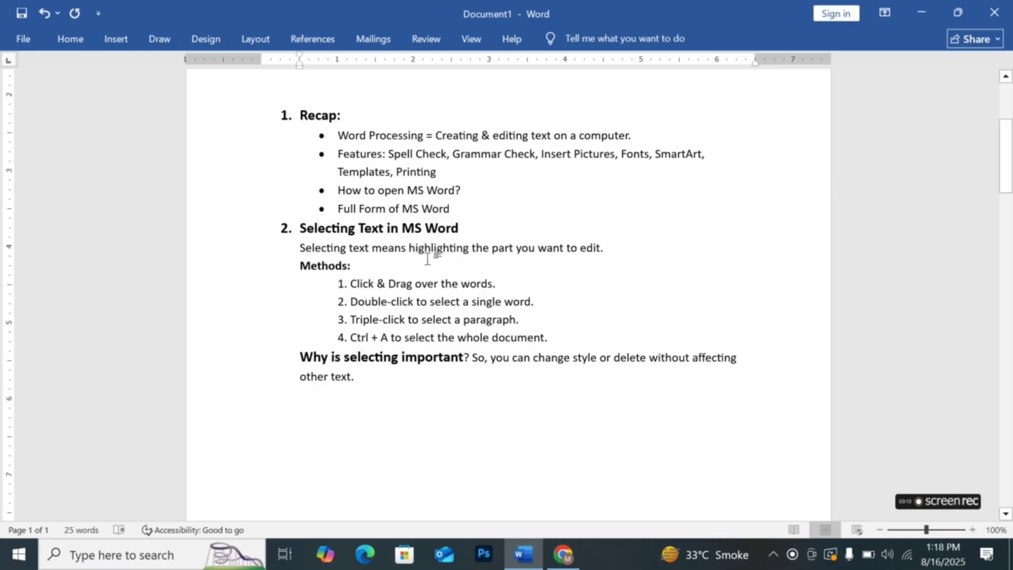
double_click(422, 247)
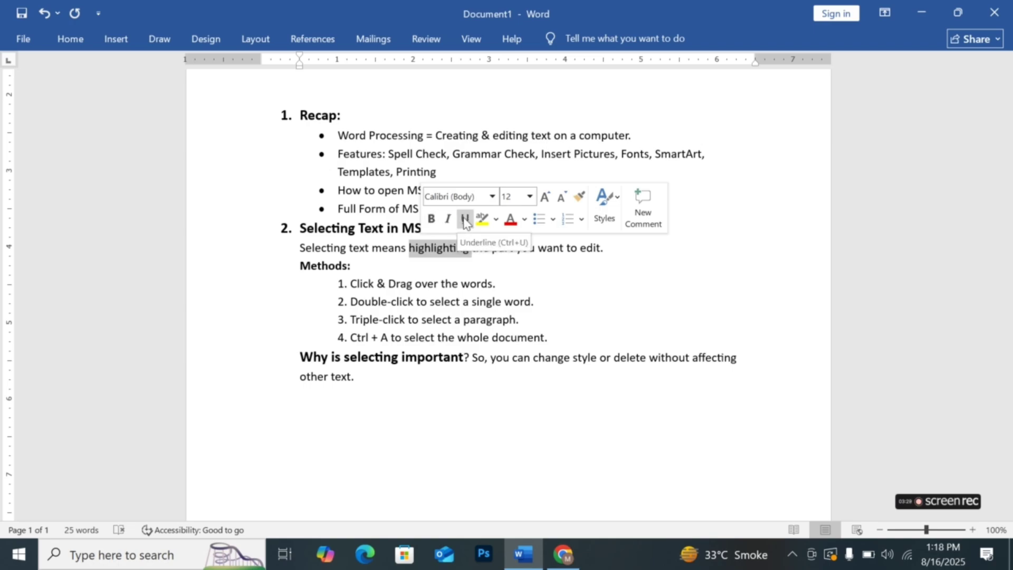
left_click(522, 220)
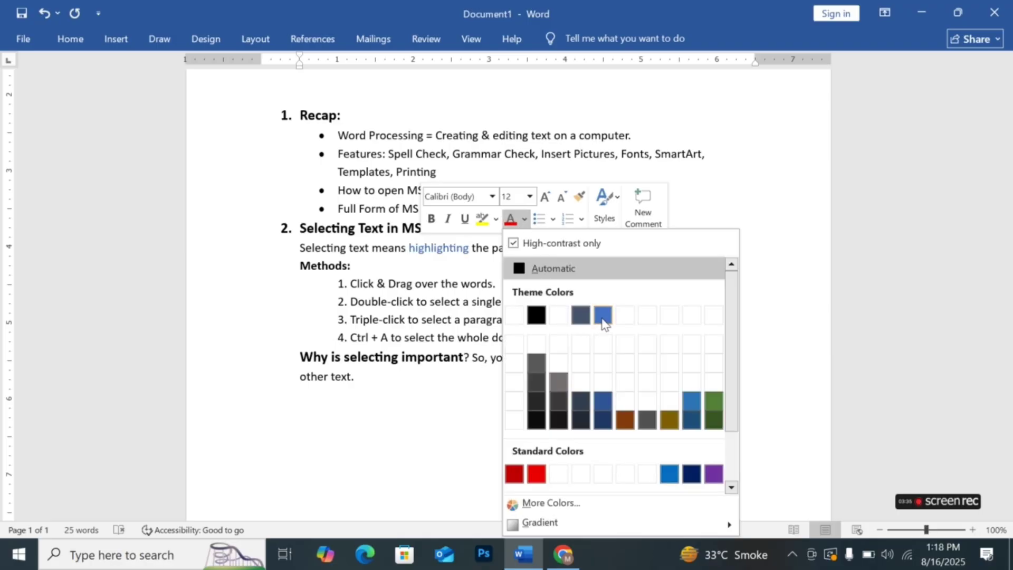
left_click(534, 477)
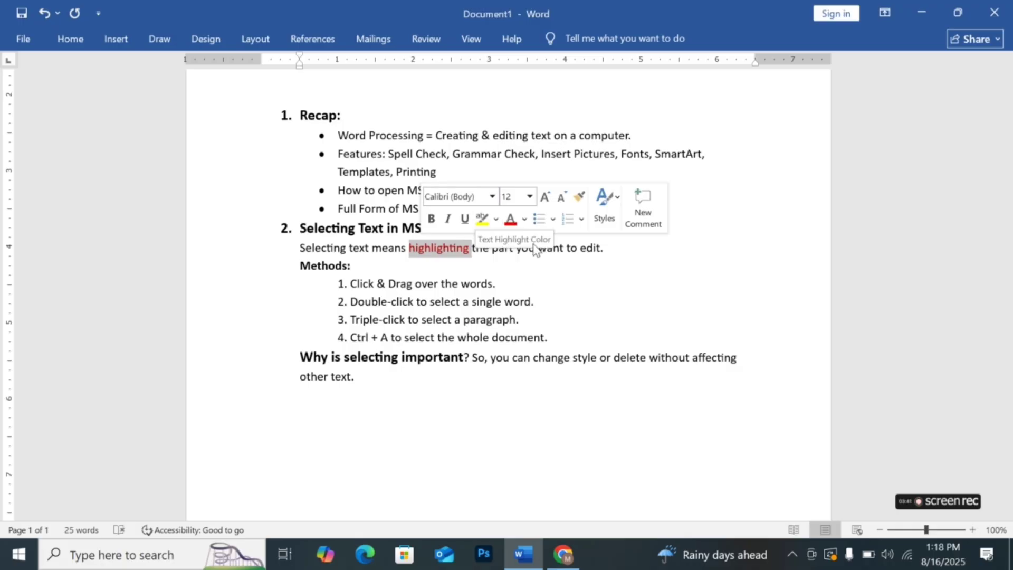
left_click(591, 283)
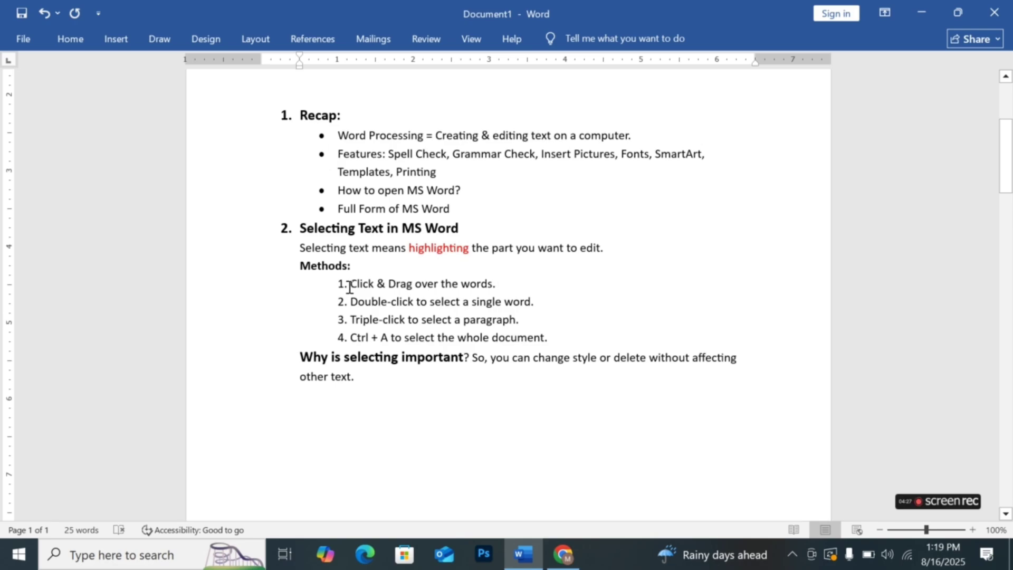
- Select the text of the first item in the Methods list as a demonstration, and repeat the selection
left_click_drag(349, 287, 522, 288)
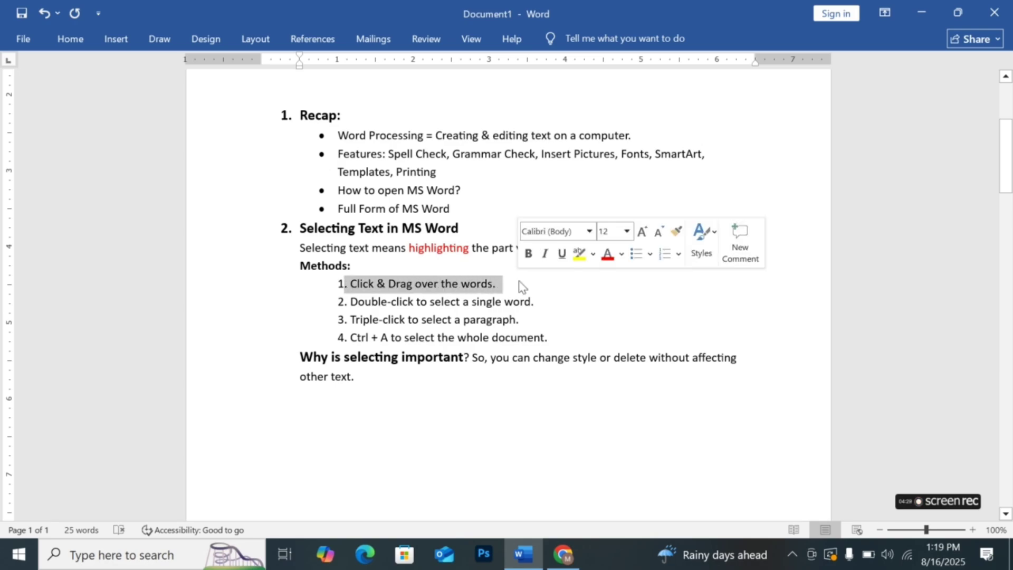
left_click(522, 287)
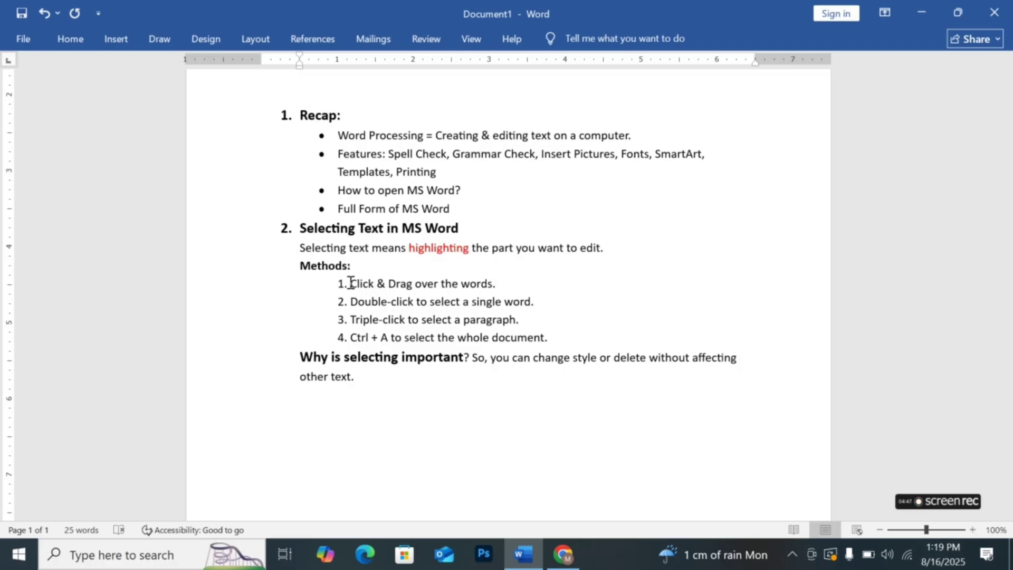
left_click_drag(350, 283, 498, 280)
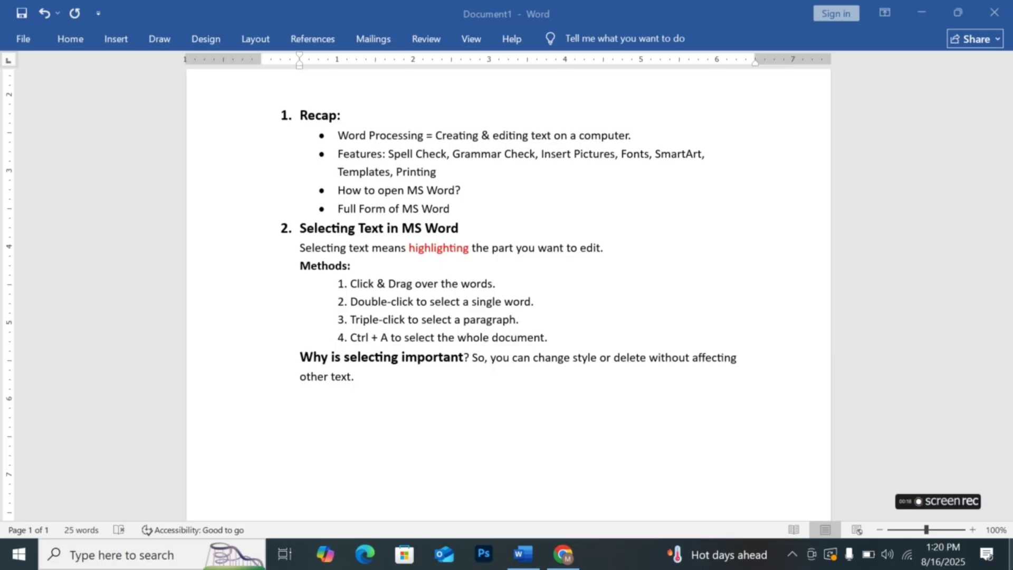
- Select the word "single" in the second method and the whole paragraph of the third method, clearing each selection
double_click(485, 303)
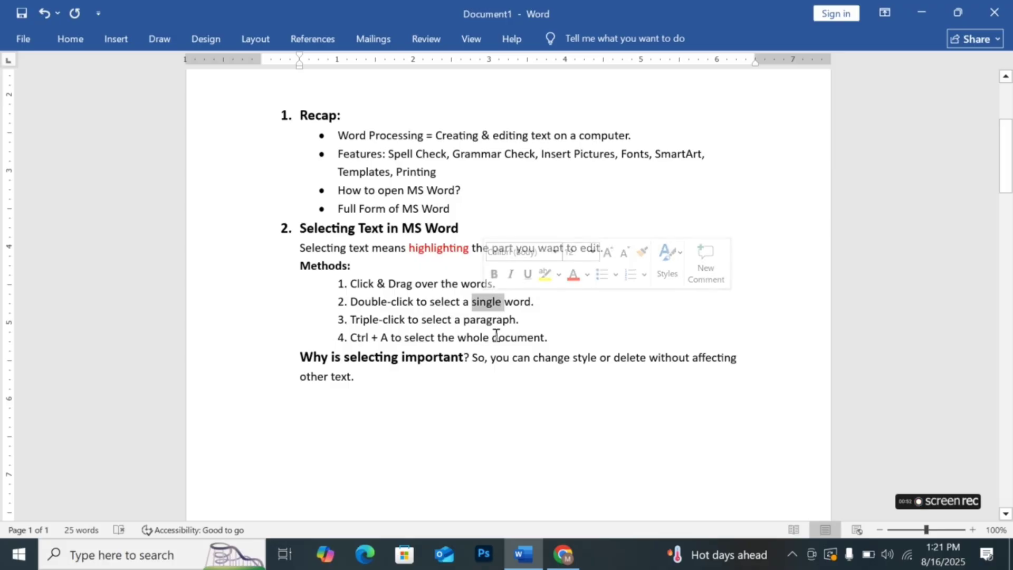
left_click(533, 319)
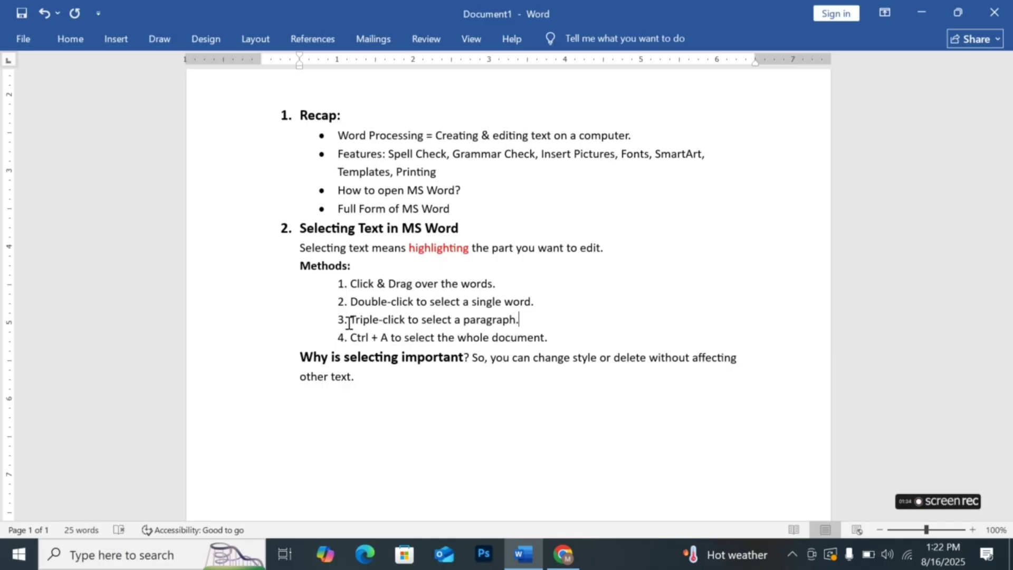
triple_click(379, 321)
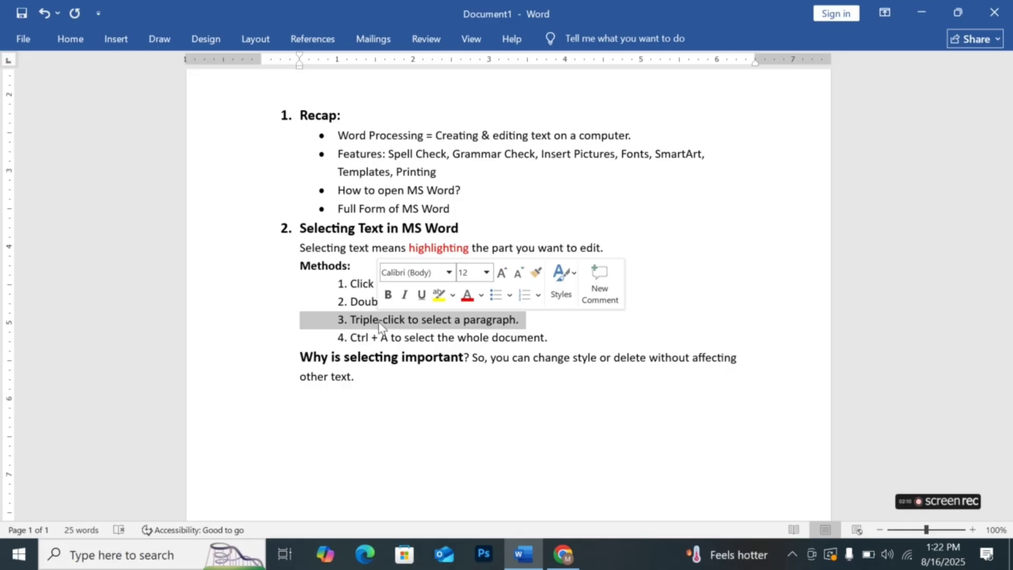
left_click(533, 337)
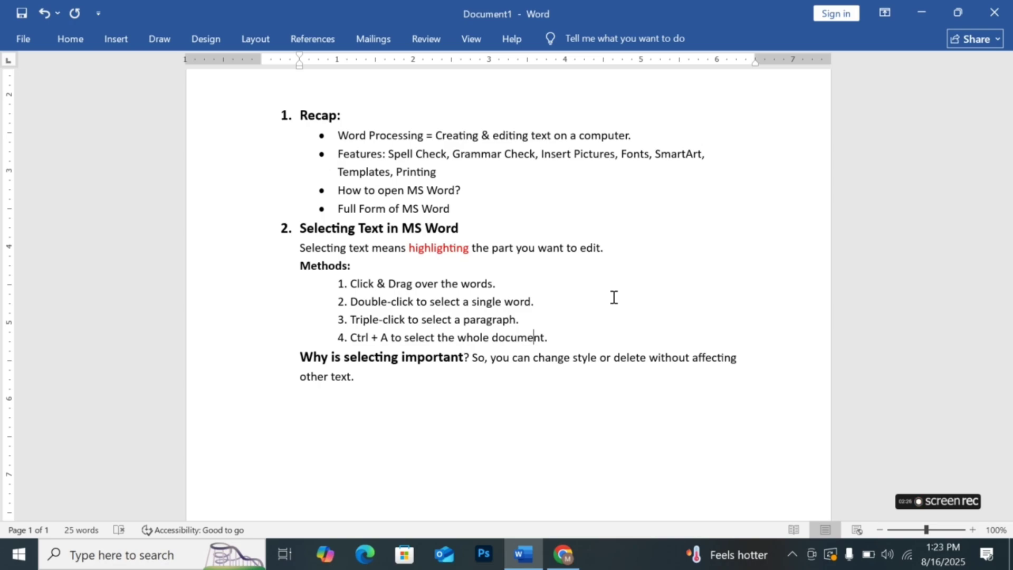
- Select everything from the date line to the end of the document, delete it, and undo the deletion
left_click(547, 216)
scroll(548, 217, "up", 4)
scroll(548, 216, "up", 1)
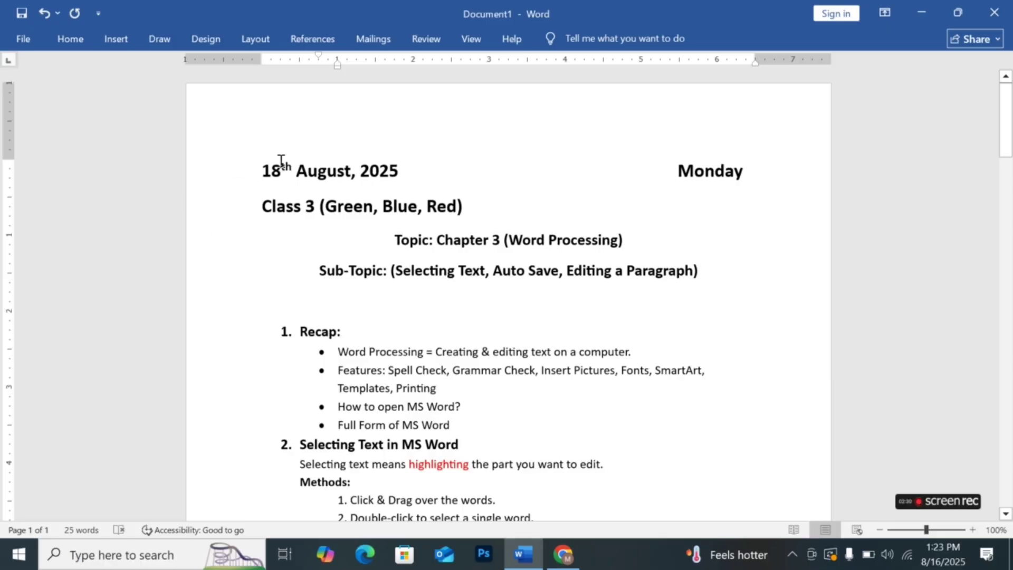
left_click(261, 170)
left_click_drag(256, 169, 630, 346)
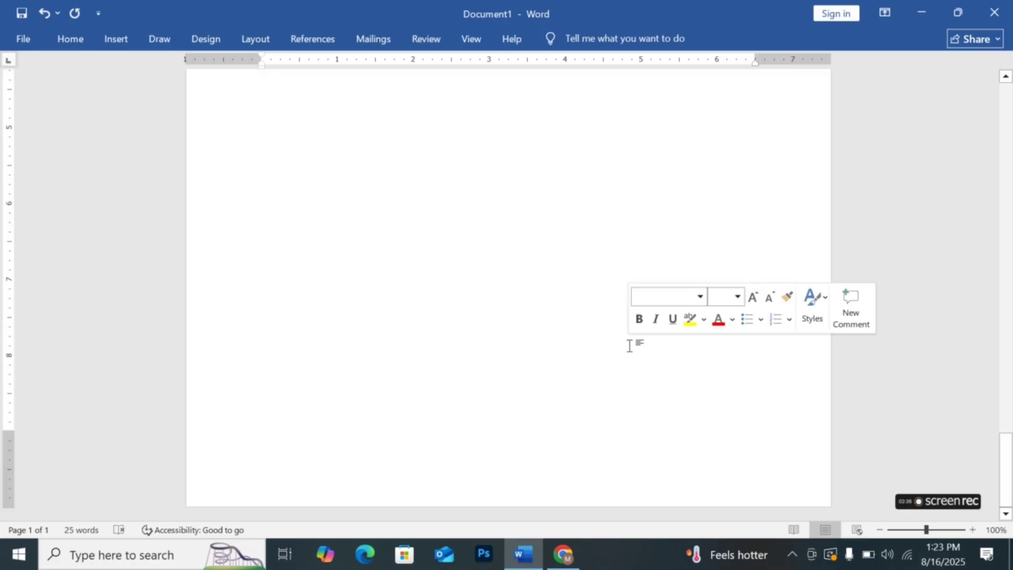
key("BackSpace")
key("ctrl+z")
scroll(629, 345, "up", 15)
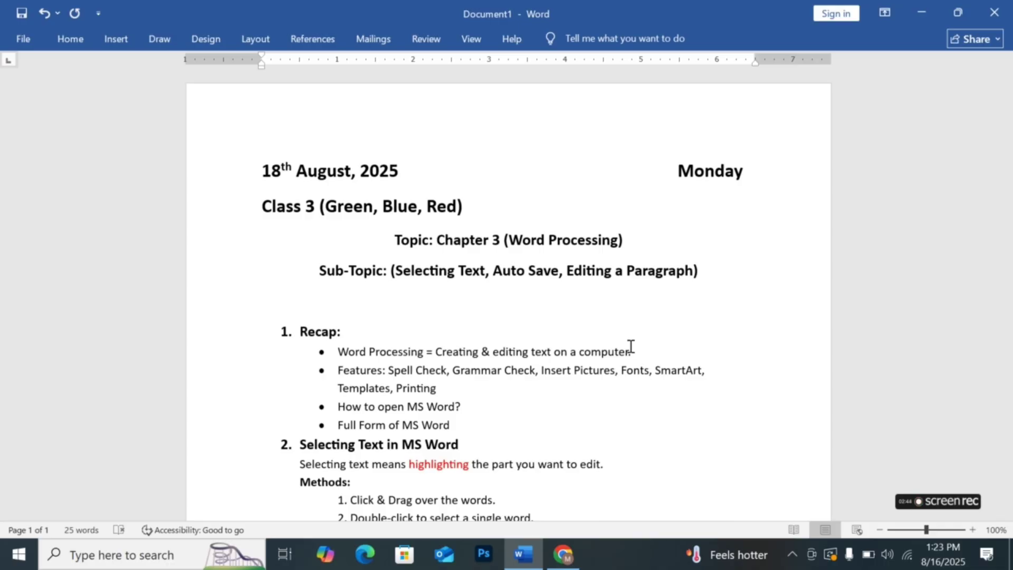
- Make "Ctrl + A" in the fourth method bold and enlarge it to 18 pt
scroll(631, 346, "down", 1)
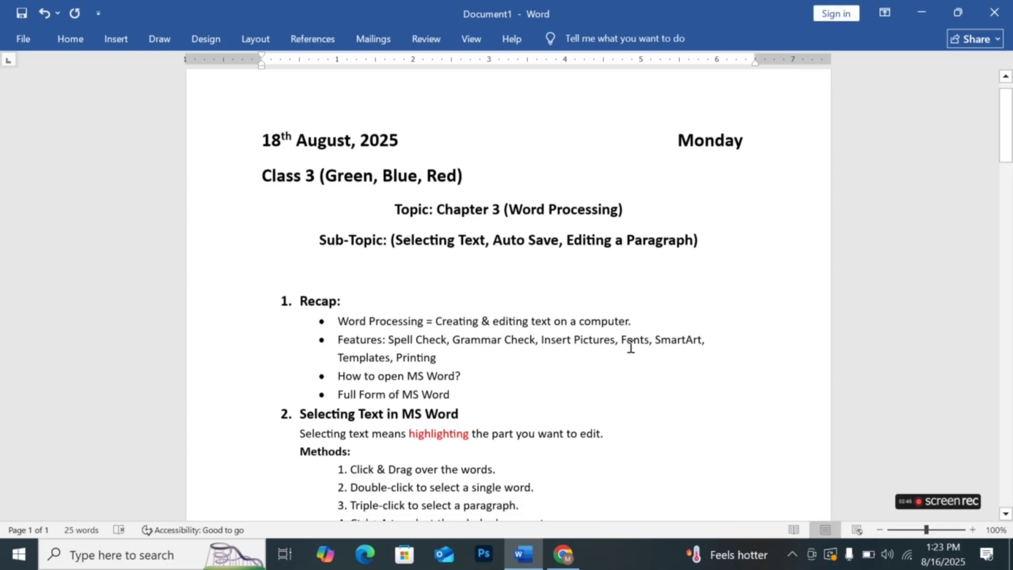
scroll(630, 345, "down", 2)
scroll(630, 346, "down", 3)
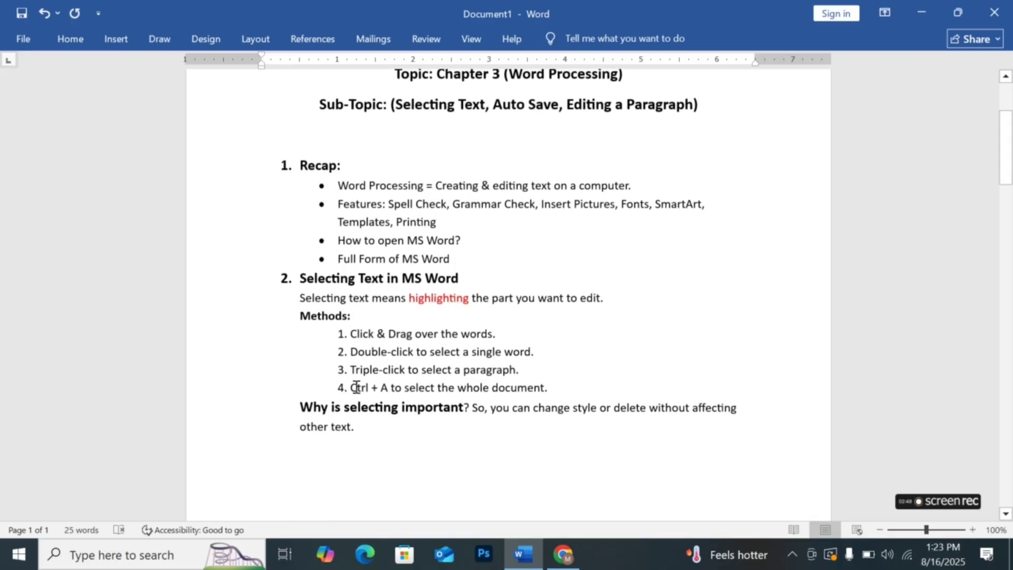
left_click_drag(351, 388, 389, 389)
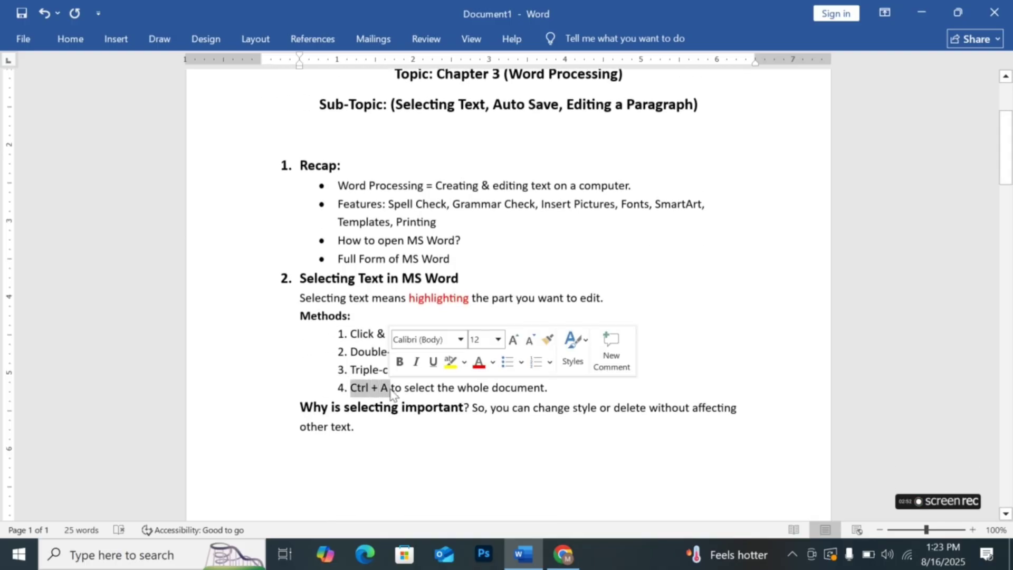
left_click(402, 361)
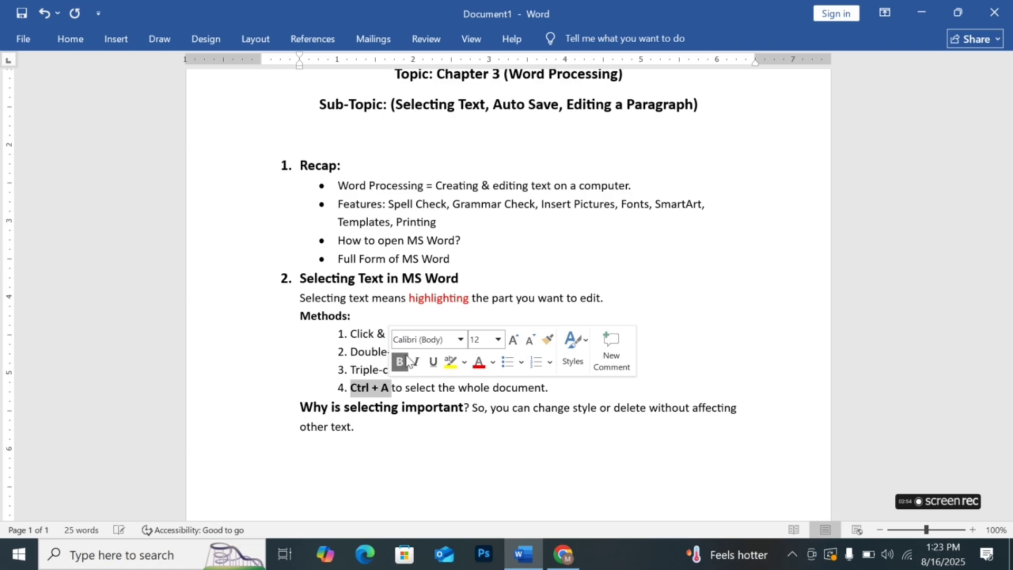
left_click(513, 339)
left_click(516, 340)
left_click(516, 340)
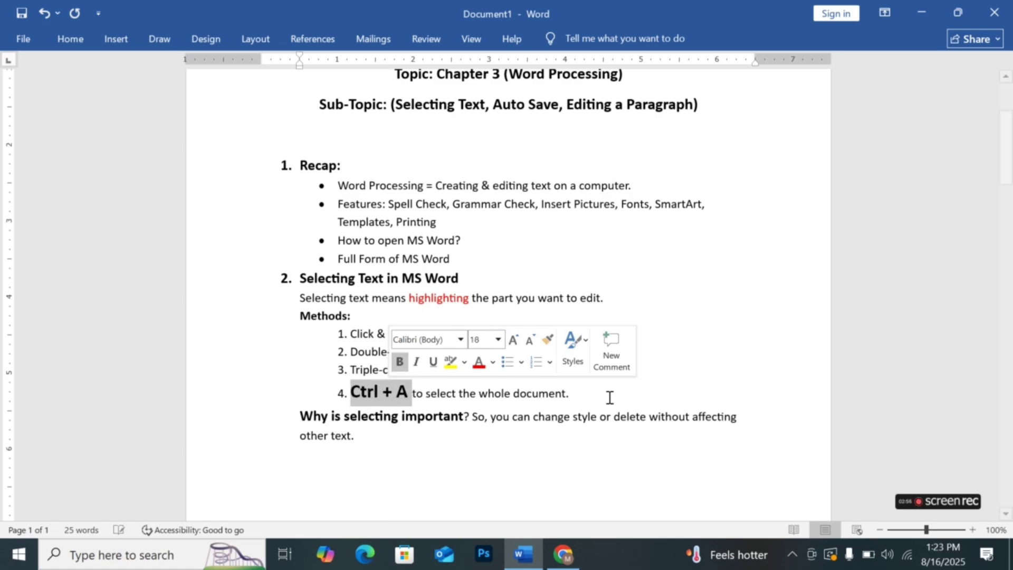
left_click(610, 397)
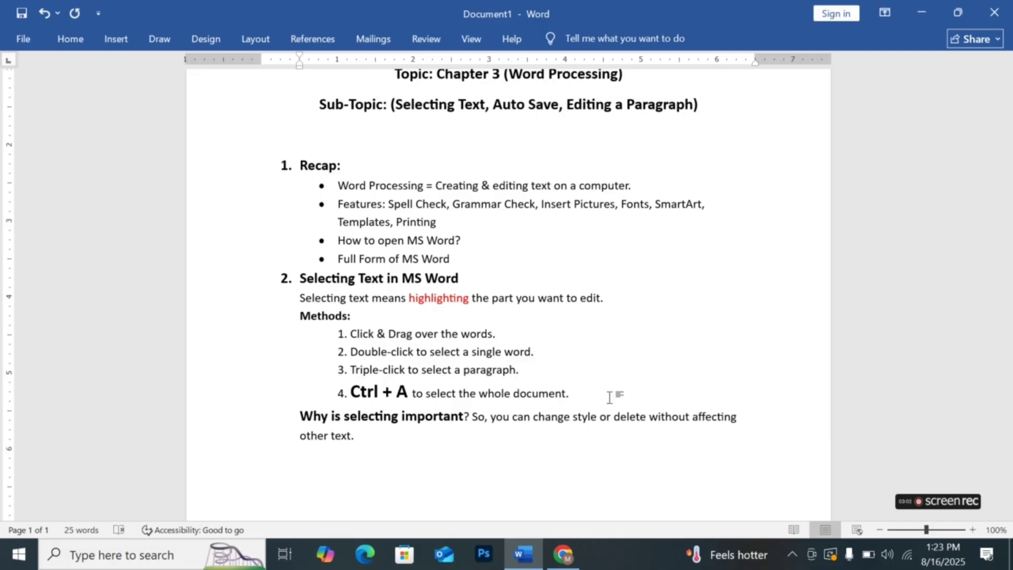
- Select the whole document, review the selection across its pages, and clear it at the end of the fourth method
key("ctrl+a")
scroll(610, 403, "down", 12)
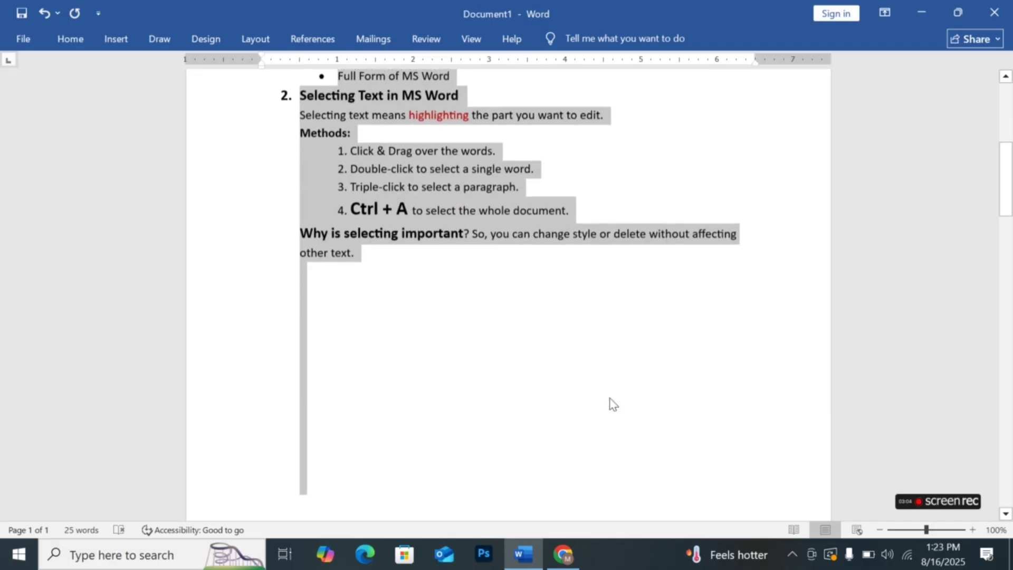
scroll(611, 400, "down", 15)
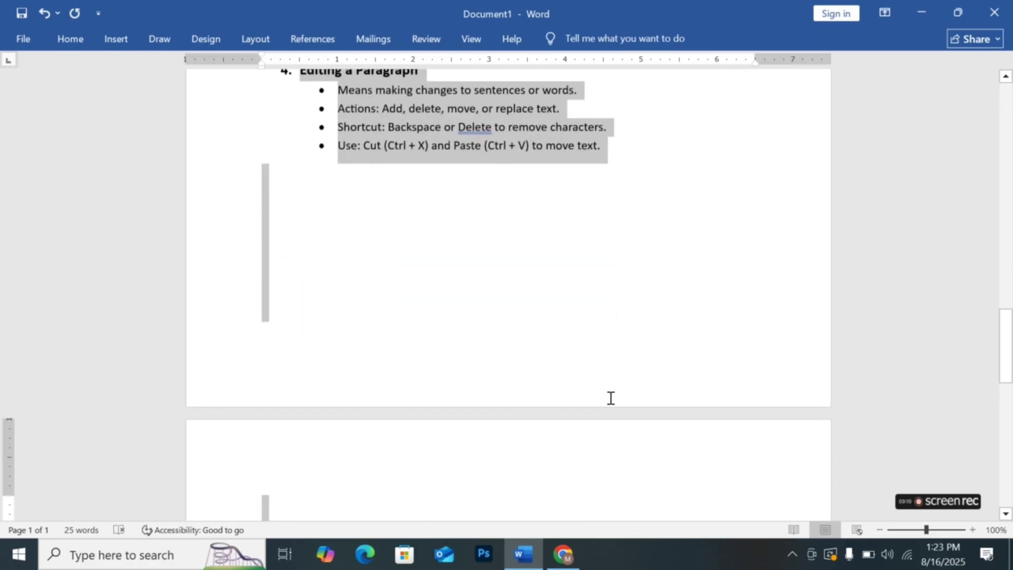
scroll(609, 401, "down", 8)
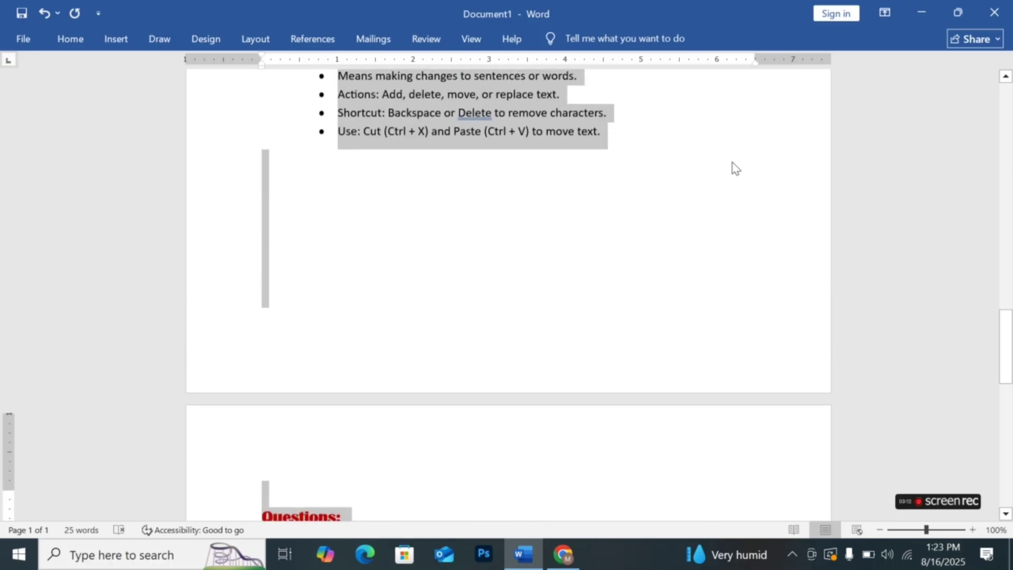
scroll(732, 162, "down", 8)
scroll(732, 162, "up", 20)
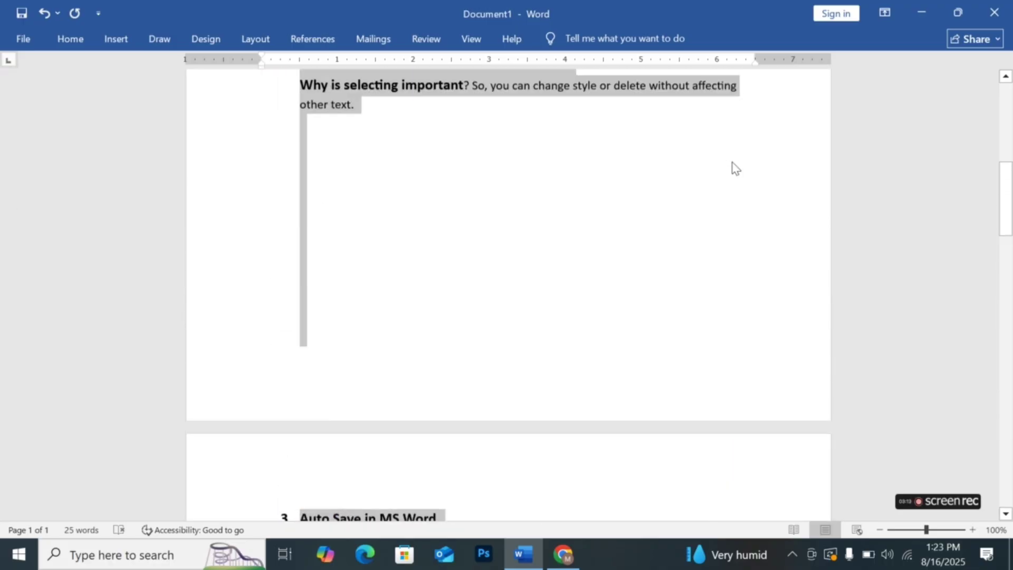
scroll(732, 162, "up", 1)
left_click(612, 454)
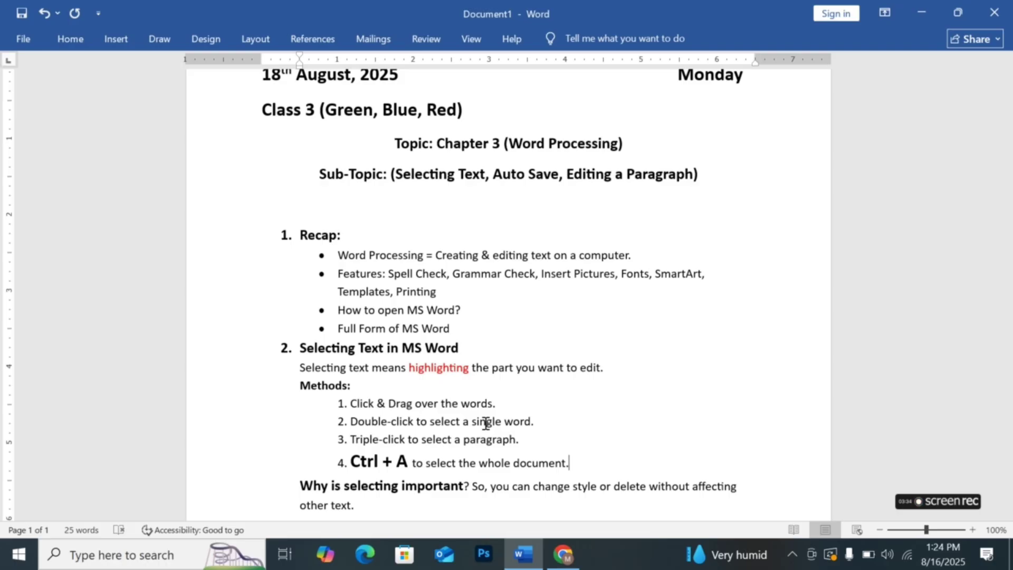
scroll(485, 422, "down", 2)
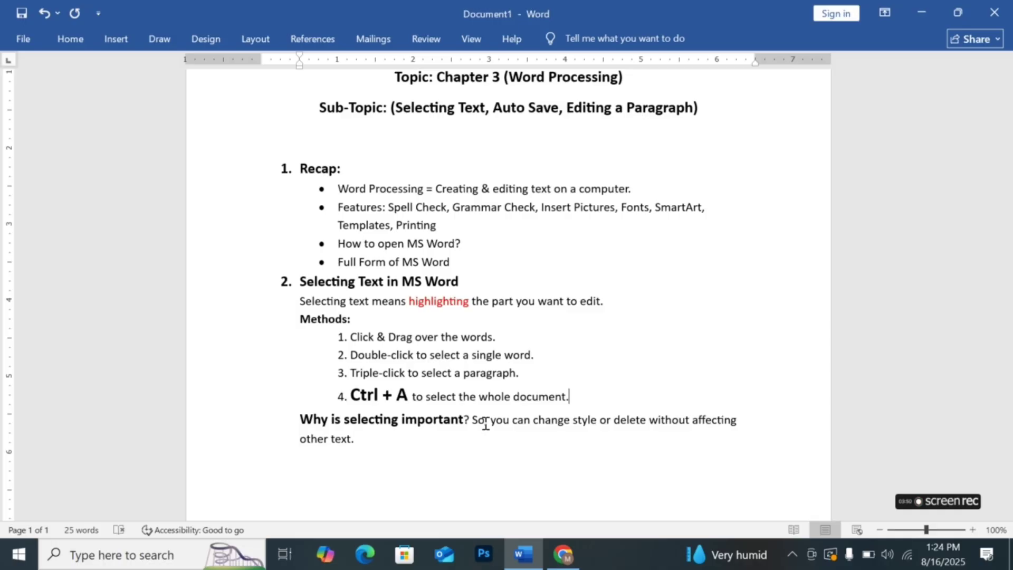
scroll(485, 425, "down", 5)
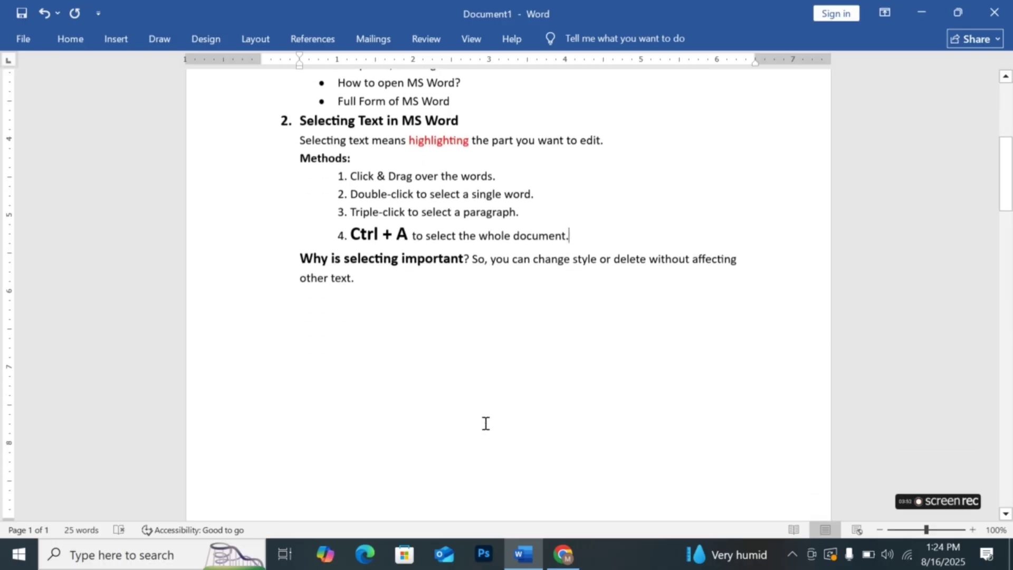
- Select the first two selection methods in the list together, and clear the selection at the end of the fourth method
scroll(485, 424, "down", 2)
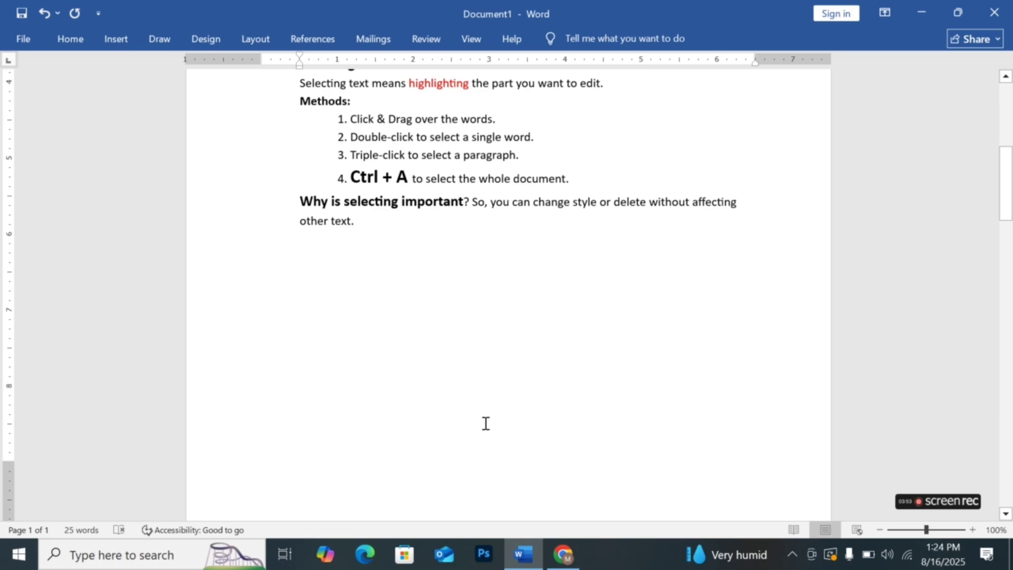
scroll(485, 424, "up", 2)
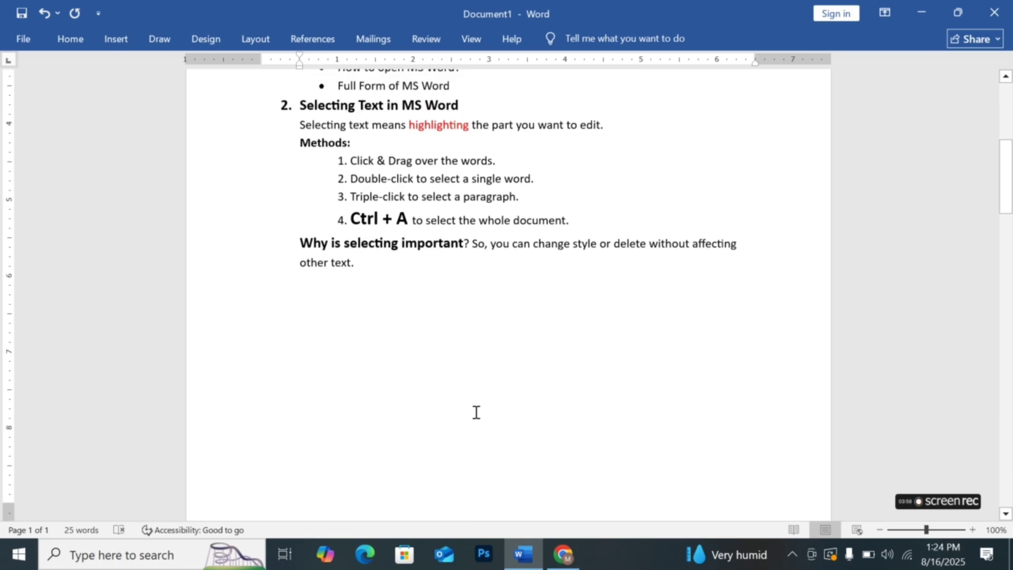
left_click_drag(374, 153, 530, 176)
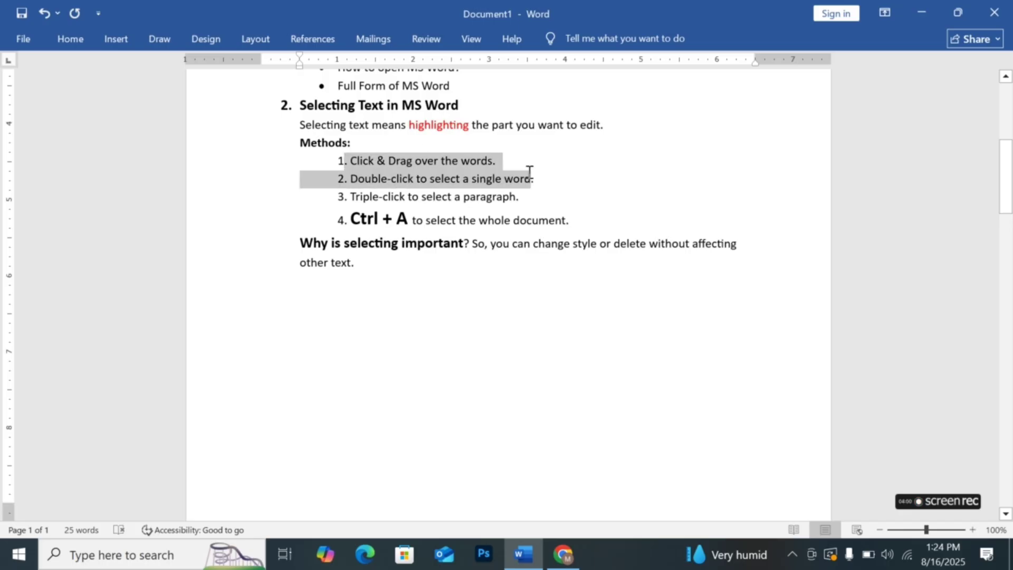
left_click(578, 220)
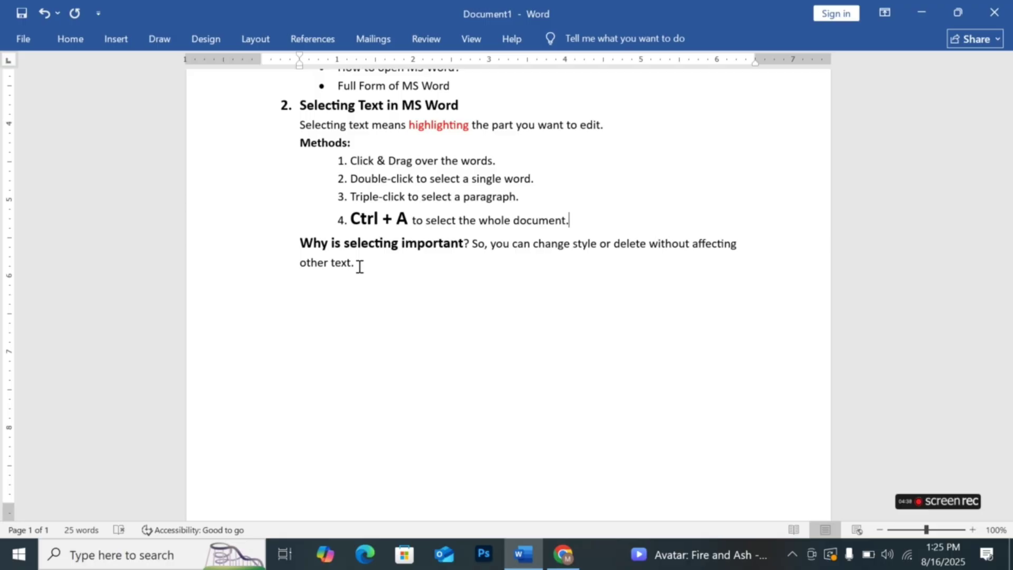
- Review the Auto Save in MS Word section with its AutoSave switch picture and importance note, continuing to the Editing a Paragraph section
scroll(433, 251, "down", 10)
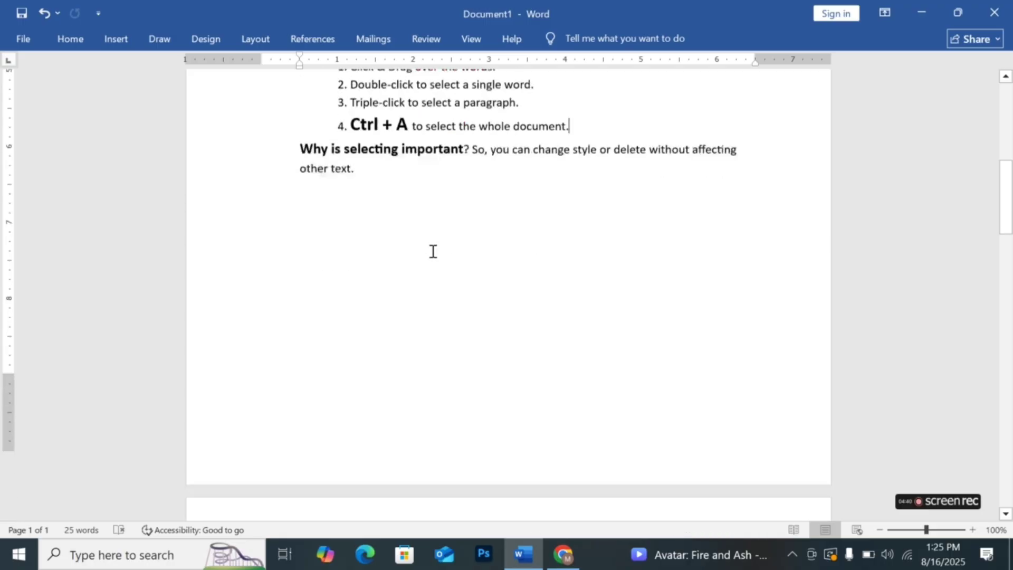
scroll(433, 251, "down", 5)
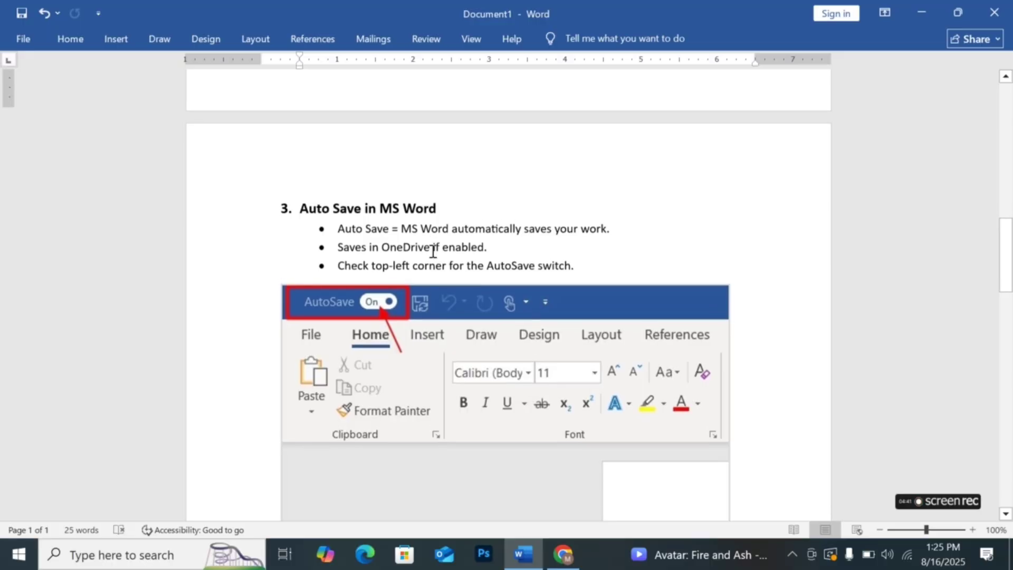
scroll(433, 251, "down", 1)
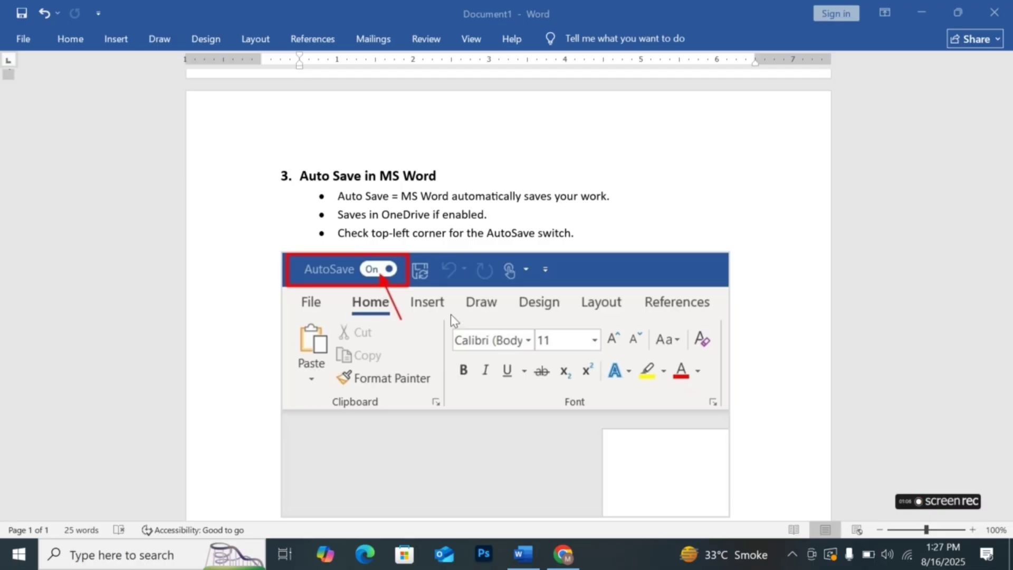
scroll(411, 333, "down", 1)
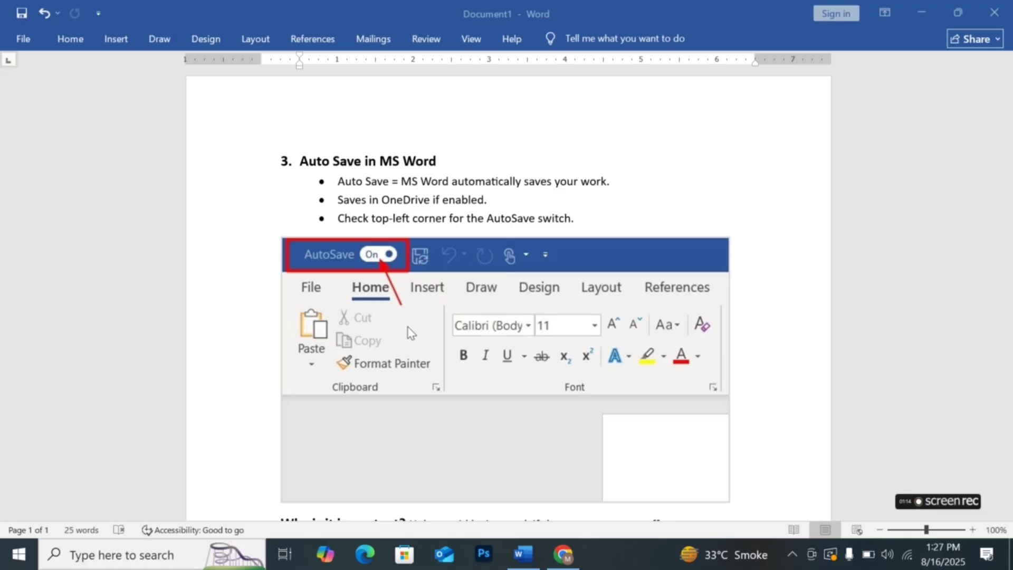
scroll(411, 333, "down", 2)
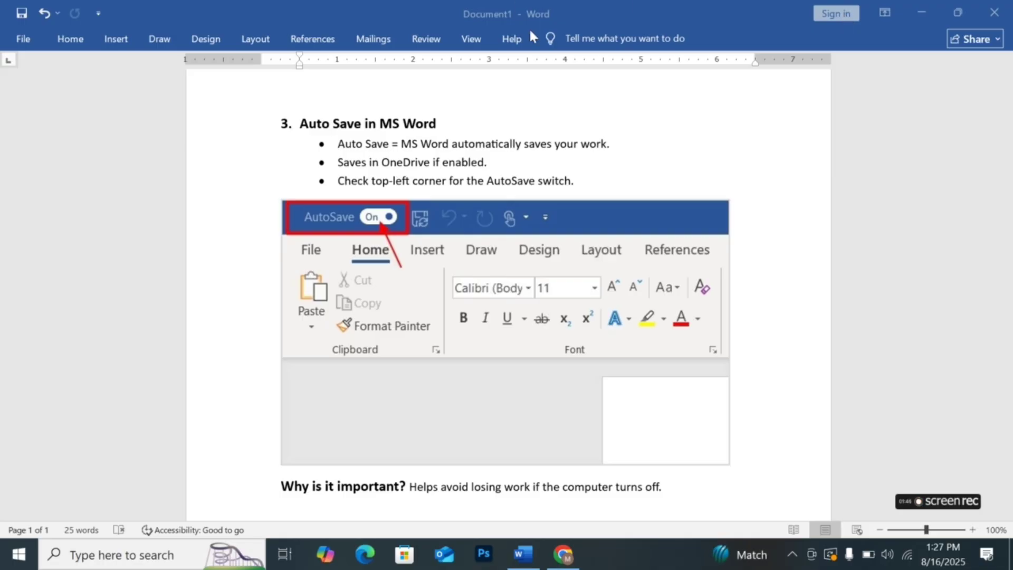
scroll(441, 234, "down", 1)
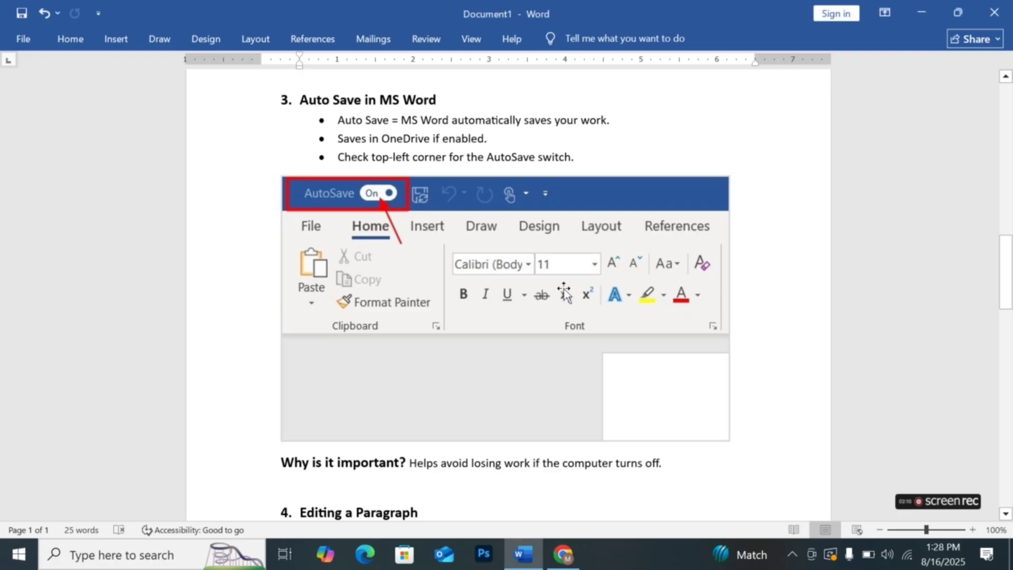
scroll(563, 290, "down", 3)
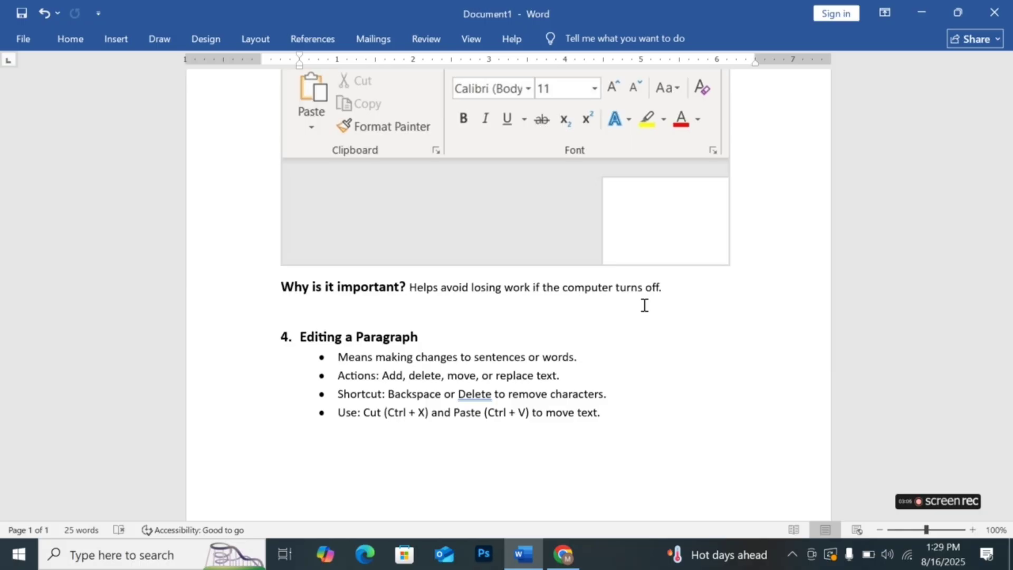
scroll(644, 305, "down", 2)
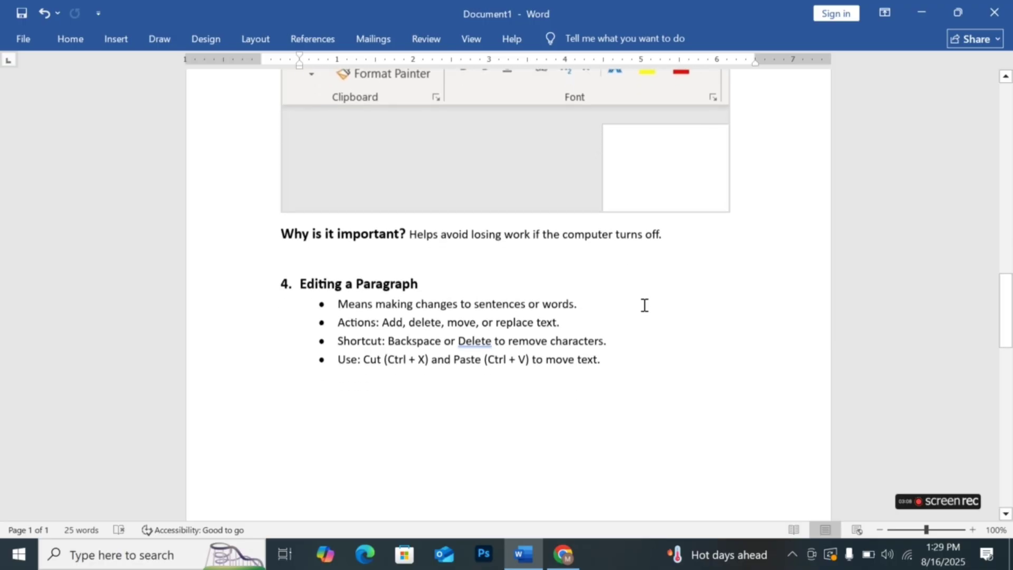
scroll(644, 305, "down", 2)
scroll(644, 304, "down", 1)
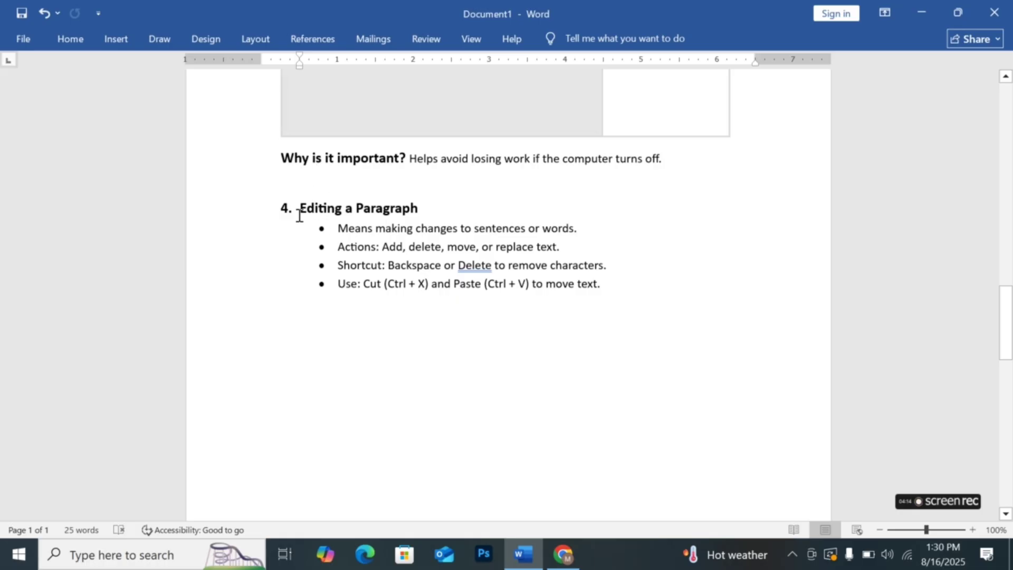
- Select the "Editing a Paragraph" heading and its first bullet one after the other, clearing each selection
triple_click(355, 208)
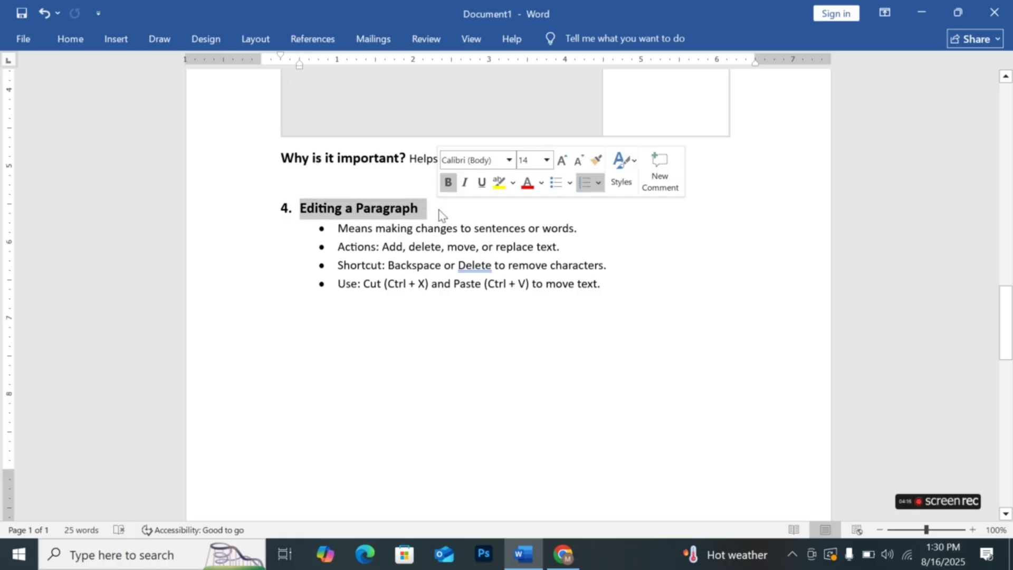
left_click(396, 246)
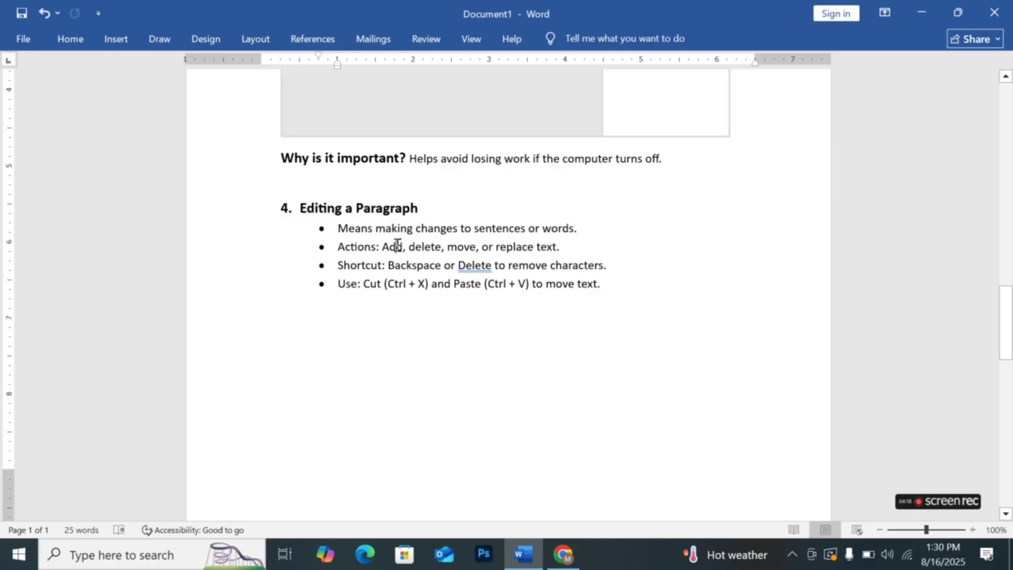
left_click_drag(338, 231, 599, 229)
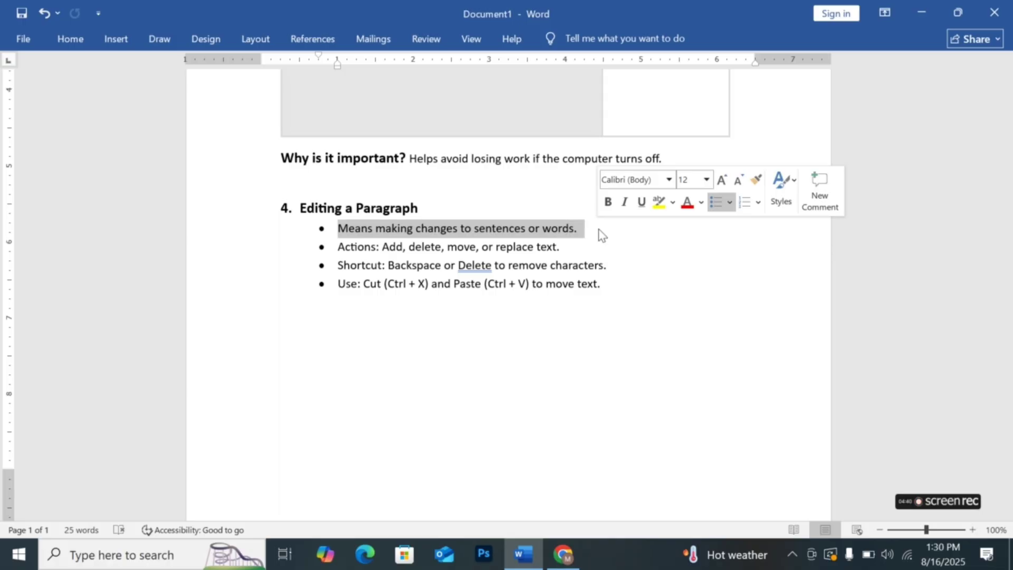
left_click(369, 249)
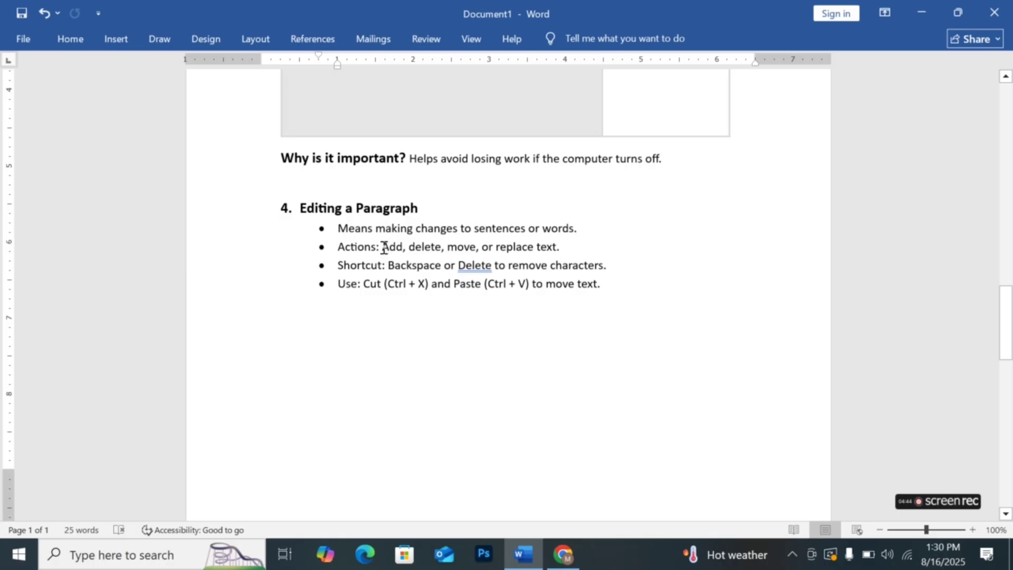
- Make "Add, delete, move, or replace text." bold in the Actions bullet under Editing a Paragraph
left_click_drag(381, 246, 568, 248)
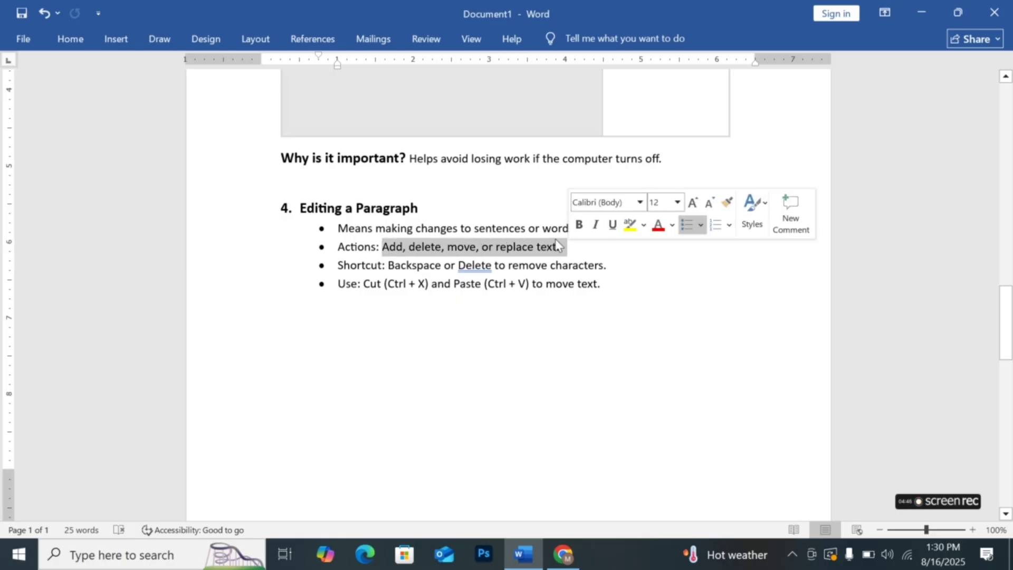
left_click(579, 225)
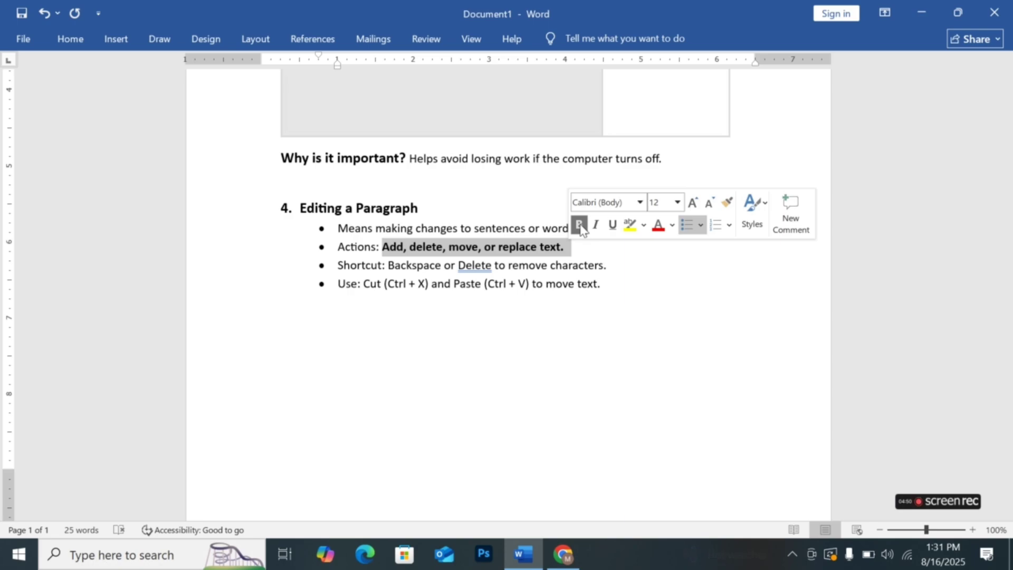
left_click(637, 292)
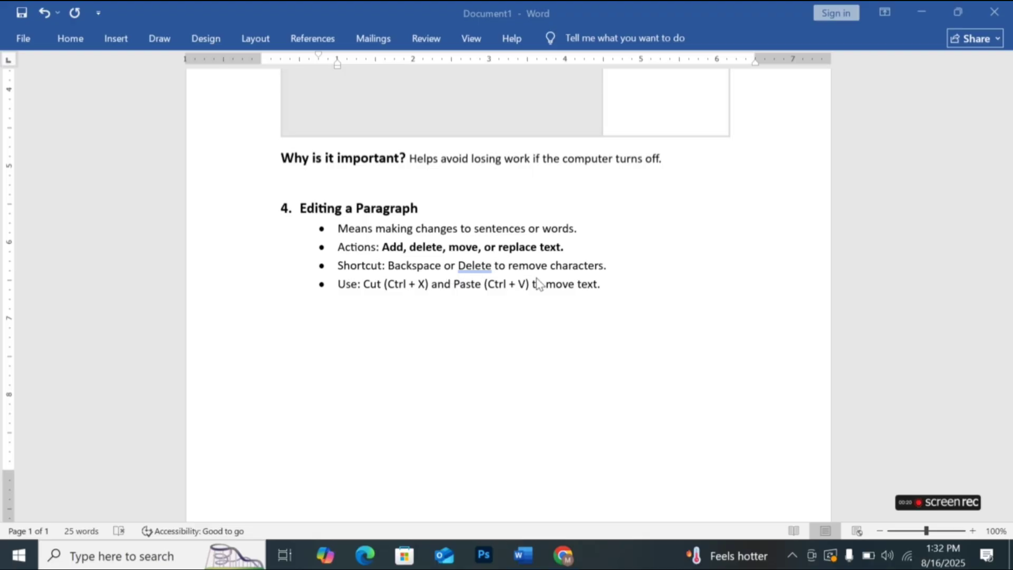
- Add an unbulleted line reading "Complete" below the last bullet of the Editing a Paragraph section
left_click(455, 350)
key("Return")
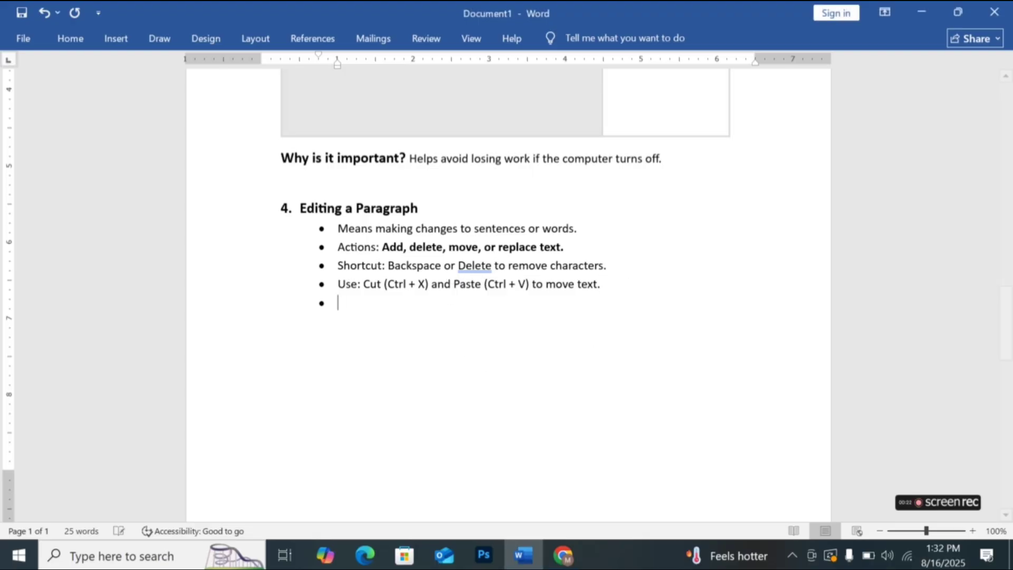
key("BackSpace")
type("Completee")
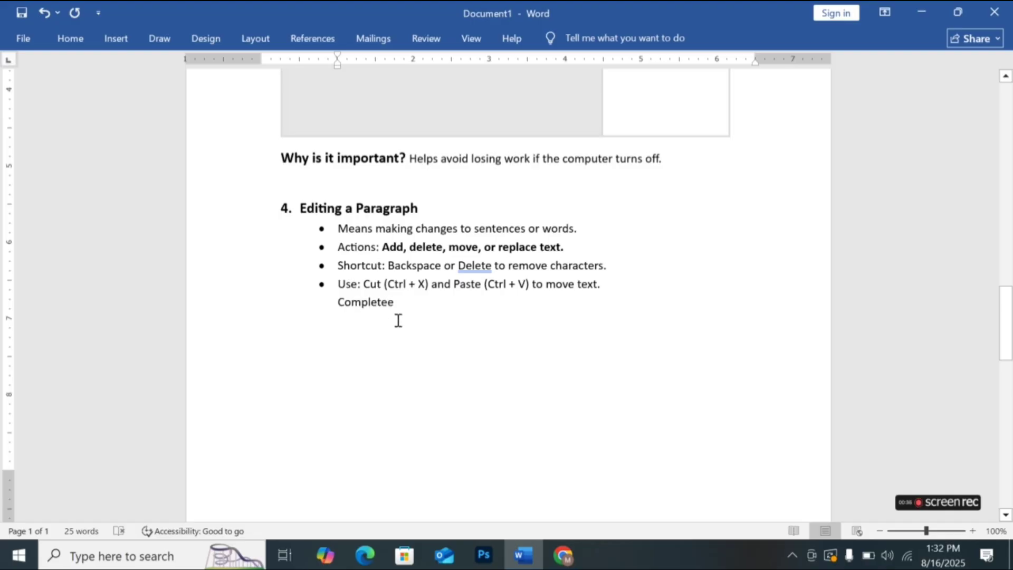
key("BackSpace")
- Enlarge the word "Complete" below the bullets to 80 pt
left_click_drag(400, 298, 330, 303)
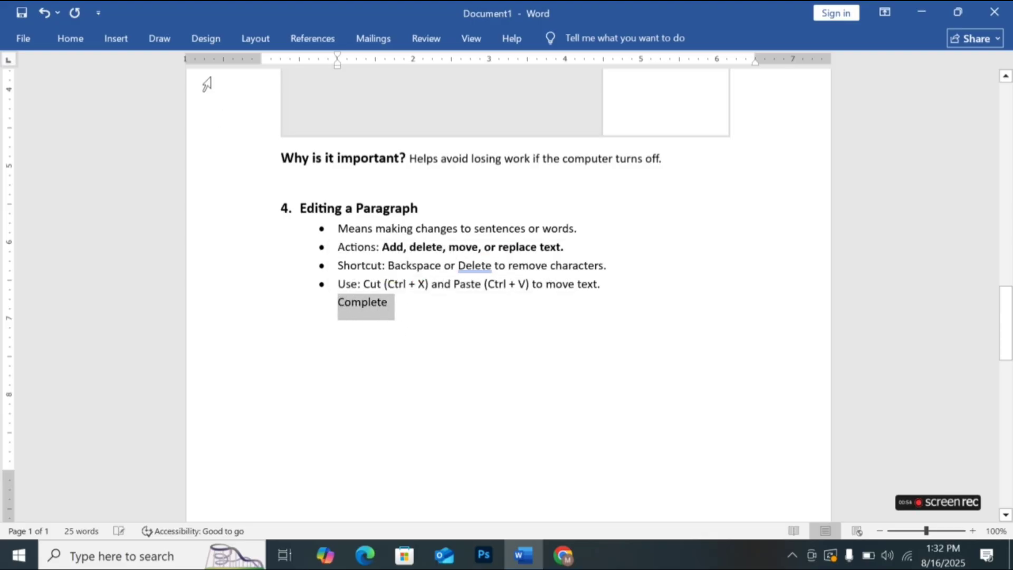
left_click(79, 39)
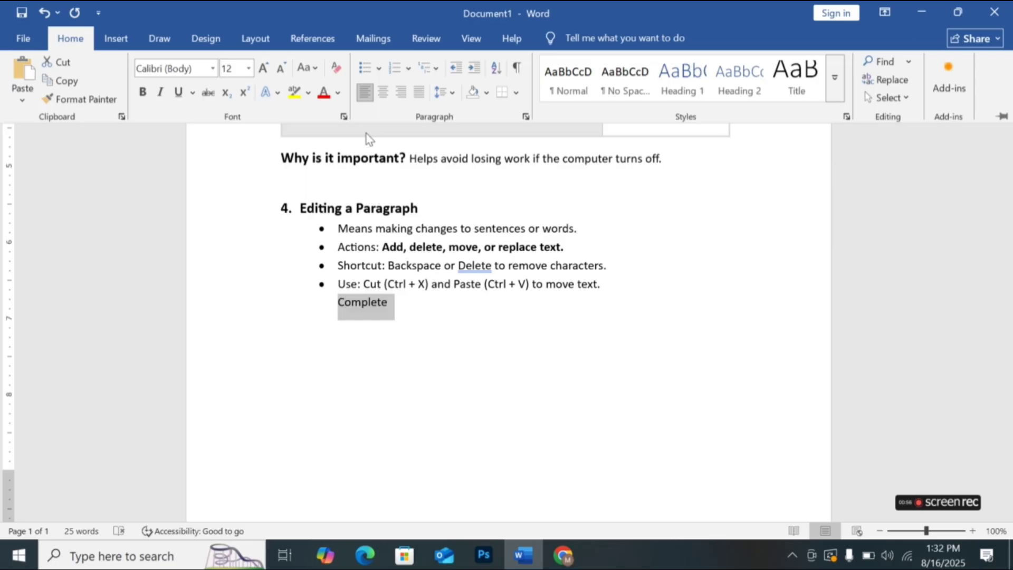
left_click(264, 69)
left_click(263, 69)
left_click(263, 68)
left_click(263, 68)
left_click(264, 69)
left_click(264, 68)
left_click(264, 68)
left_click(264, 68)
left_click(264, 68)
left_click(263, 68)
left_click(264, 68)
left_click(264, 69)
left_click(264, 69)
left_click(263, 69)
left_click(263, 69)
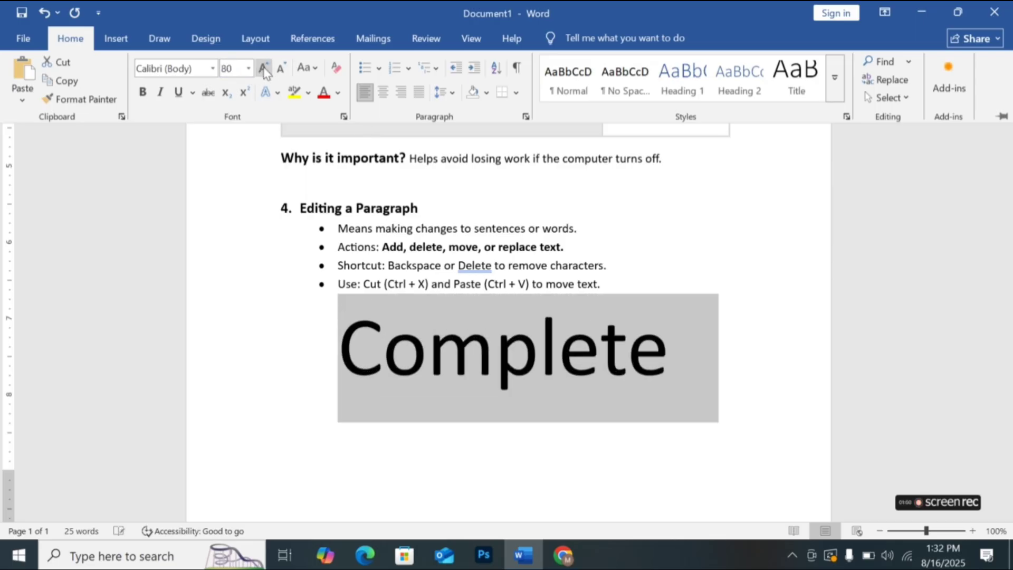
left_click(676, 374)
- Insert an extra "e" after the "t" in "Complete", erase it, and insert it again
left_click(611, 353)
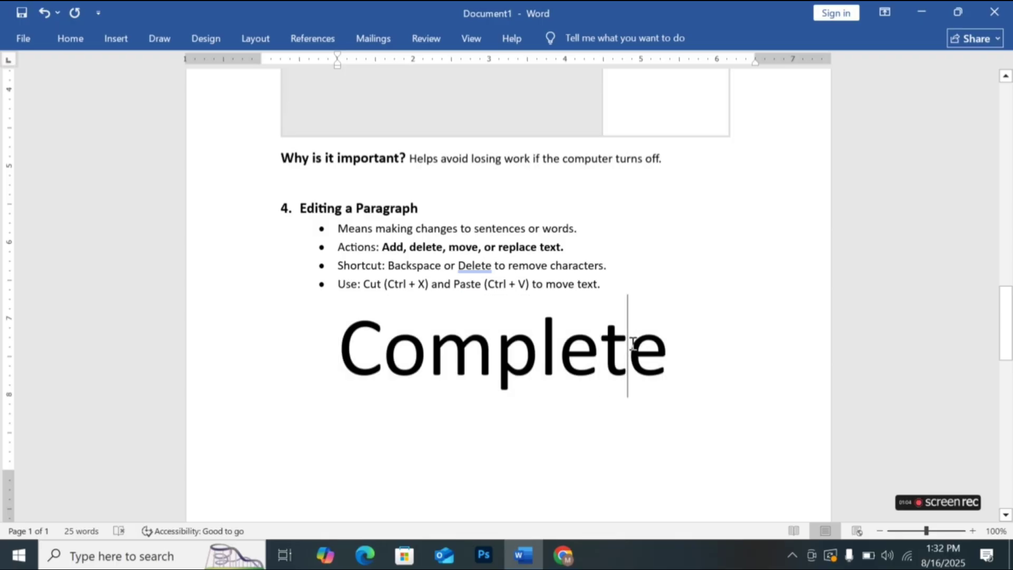
type("e")
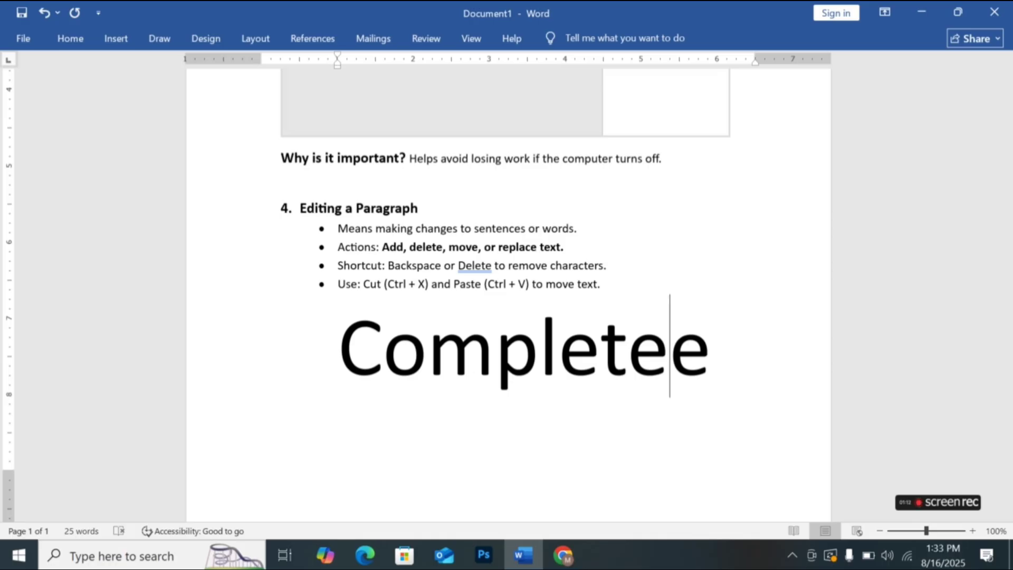
key("BackSpace")
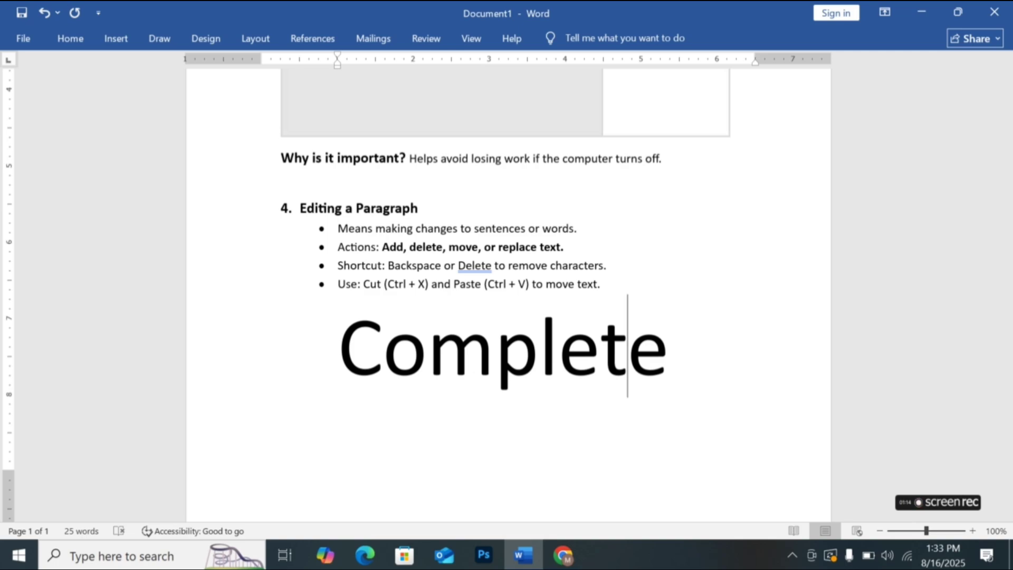
type("e")
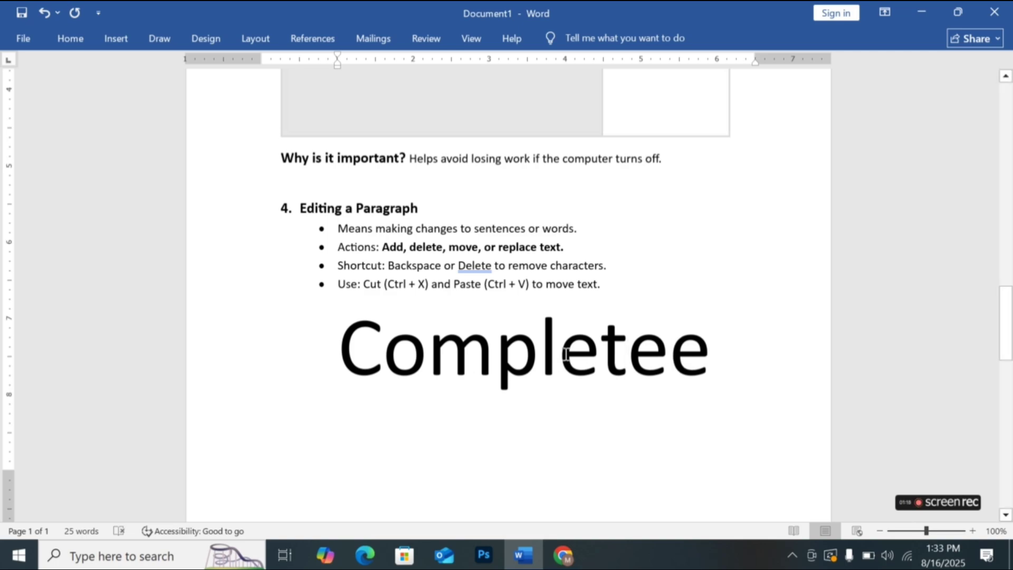
- Delete the "t" from "Completee", and remove the whole enlarged word from below the bullets
left_click(600, 348)
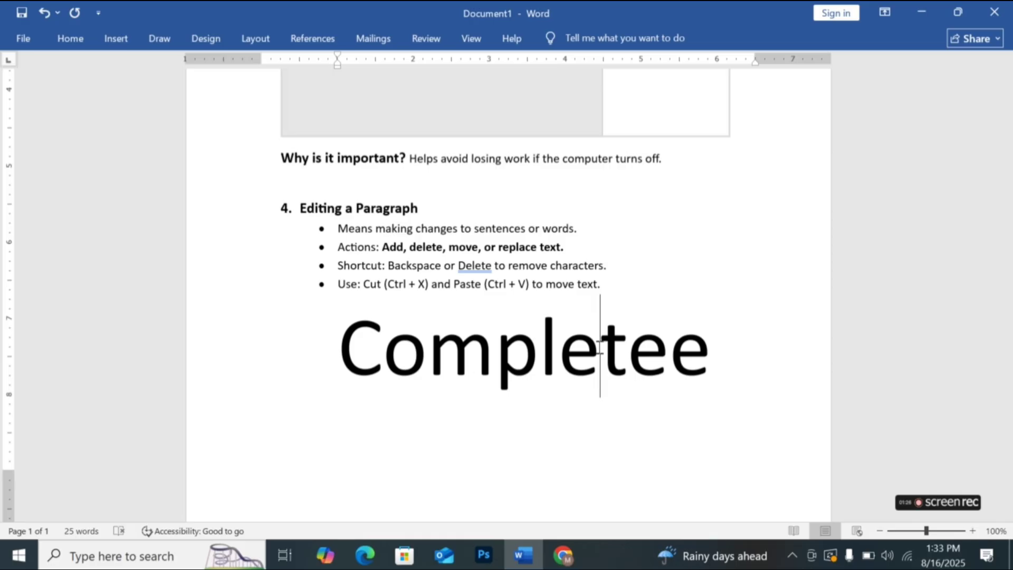
key("Delete")
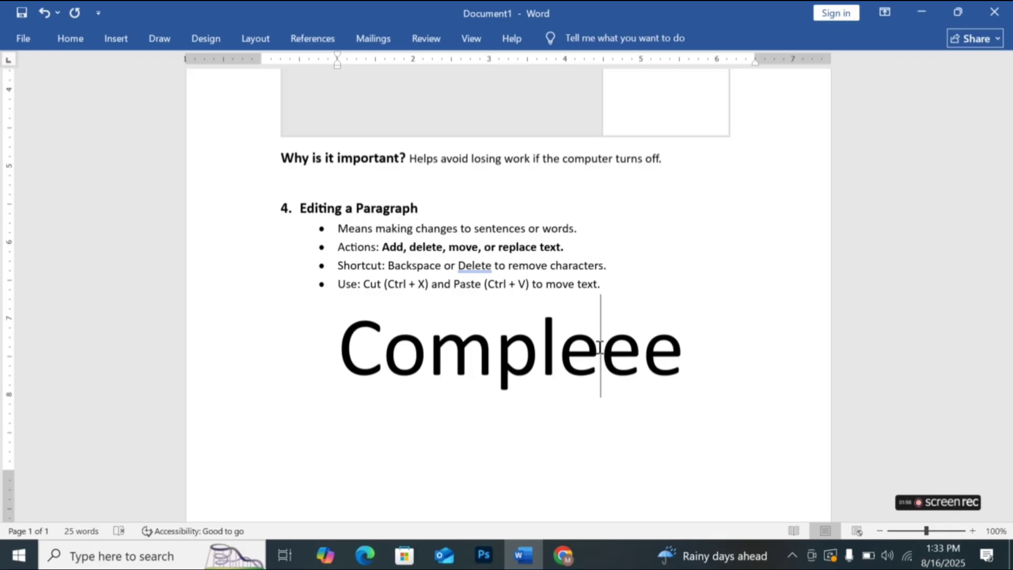
left_click(713, 361)
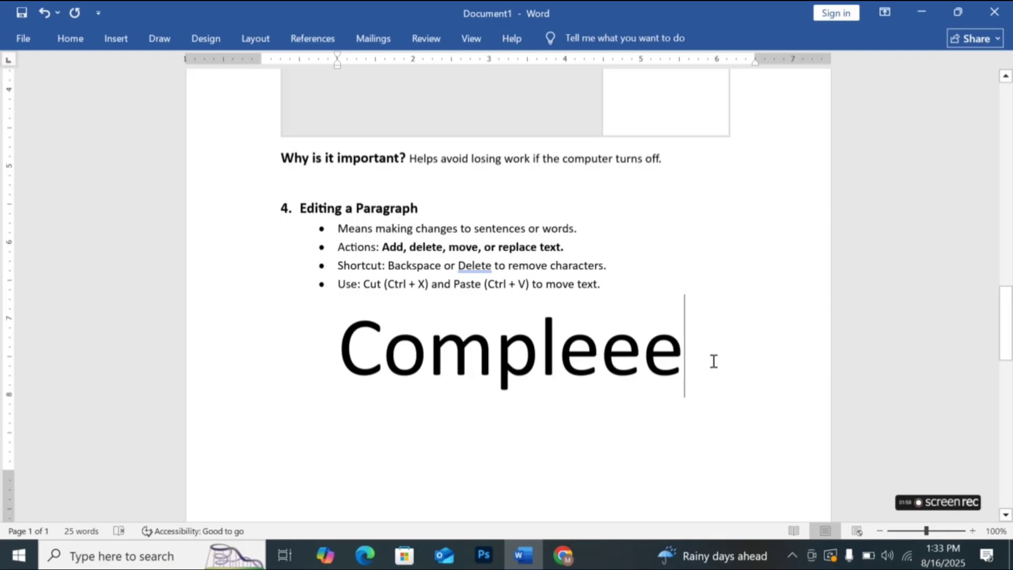
scroll(713, 361, "down", 3)
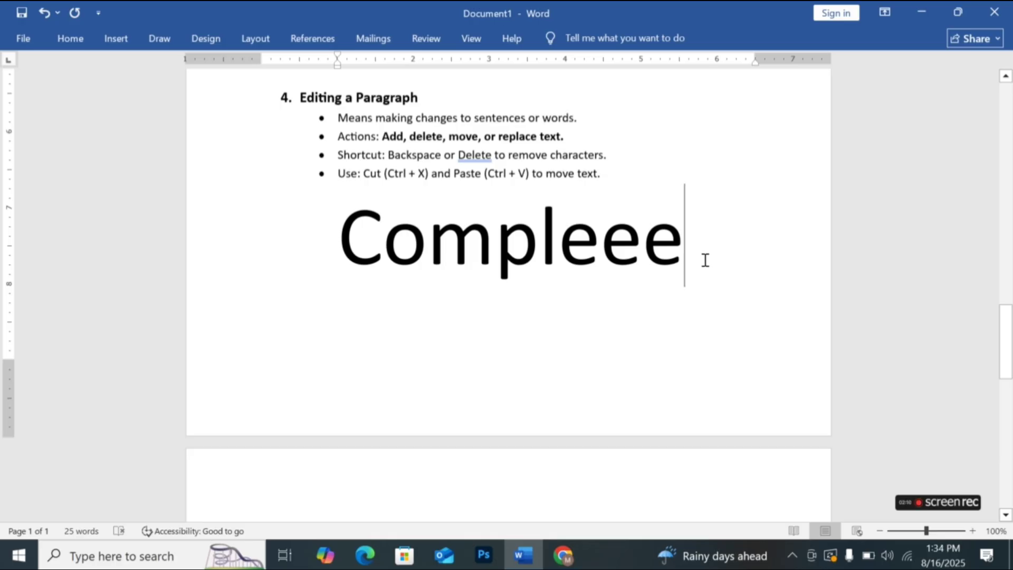
mouse_move(703, 261)
left_mouse_down()
mouse_move(607, 235)
mouse_move(353, 225)
mouse_move(354, 185)
left_mouse_up()
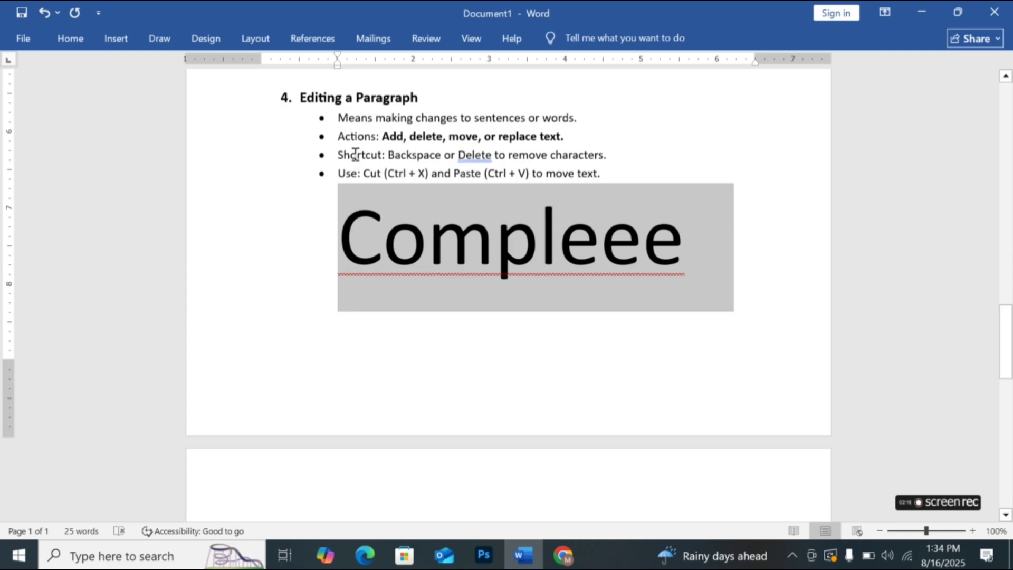
key("BackSpace")
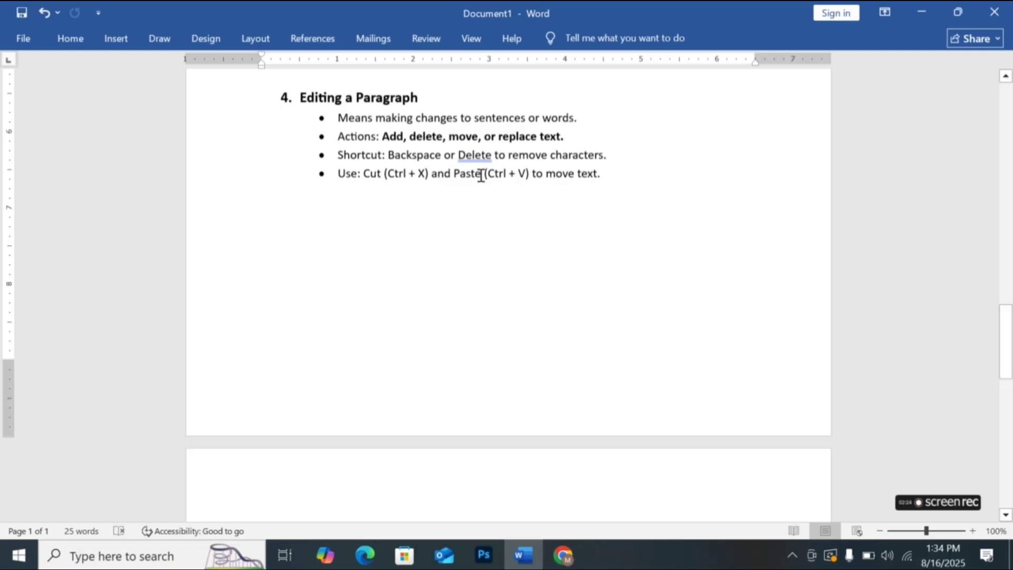
- Append "Copy (Ctrl + C)" to the end of the last bullet in the Editing a Paragraph section
left_click(603, 177)
type("Cop")
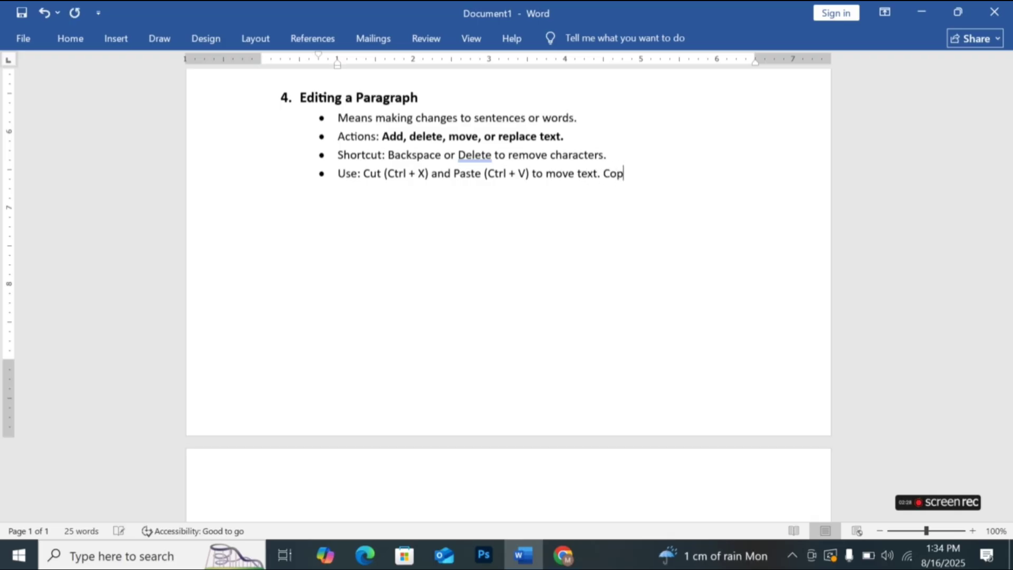
type("y (Ctrl + C)")
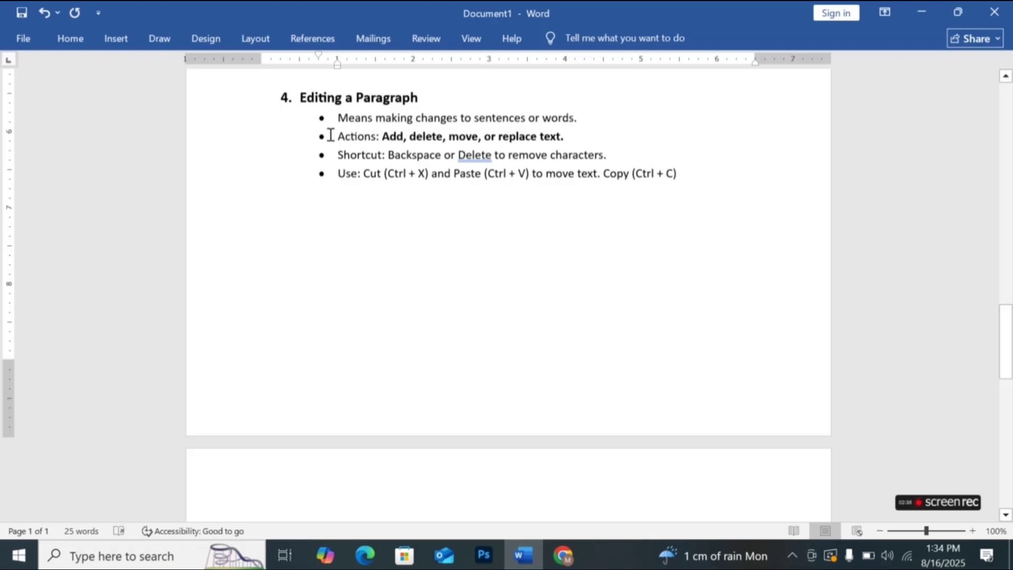
- Copy the "Actions: Add, delete, move, or replace text." bullet and paste it as a new bullet below the Cut and Paste bullet
left_click_drag(333, 135, 574, 135)
key("ctrl+c")
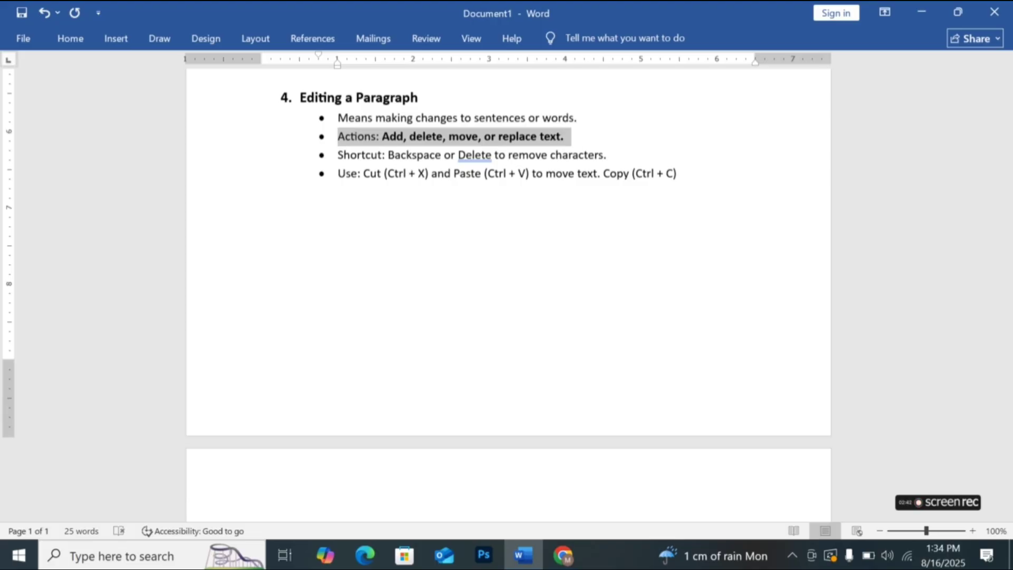
left_click(689, 172)
key("Return")
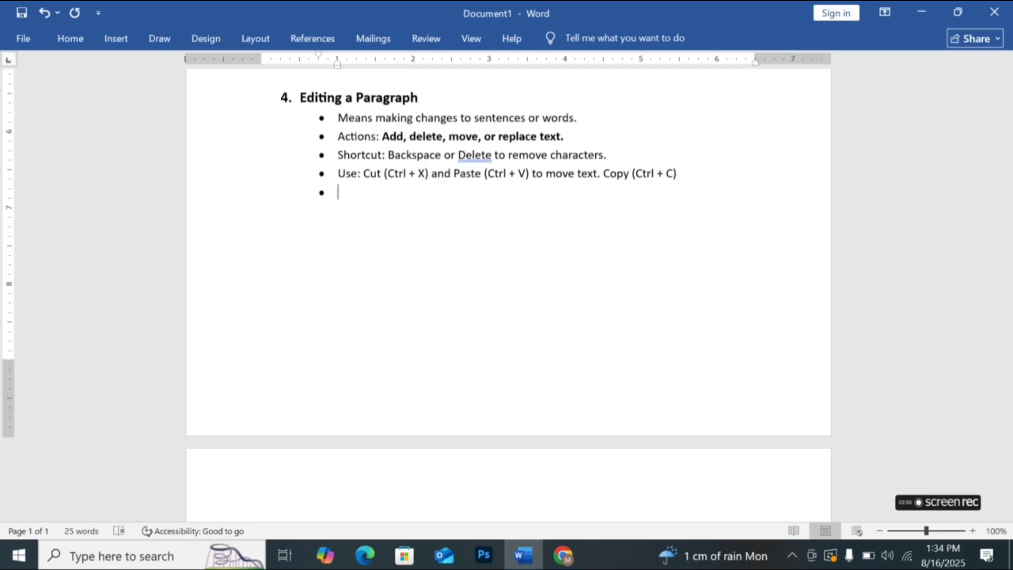
key("ctrl+v")
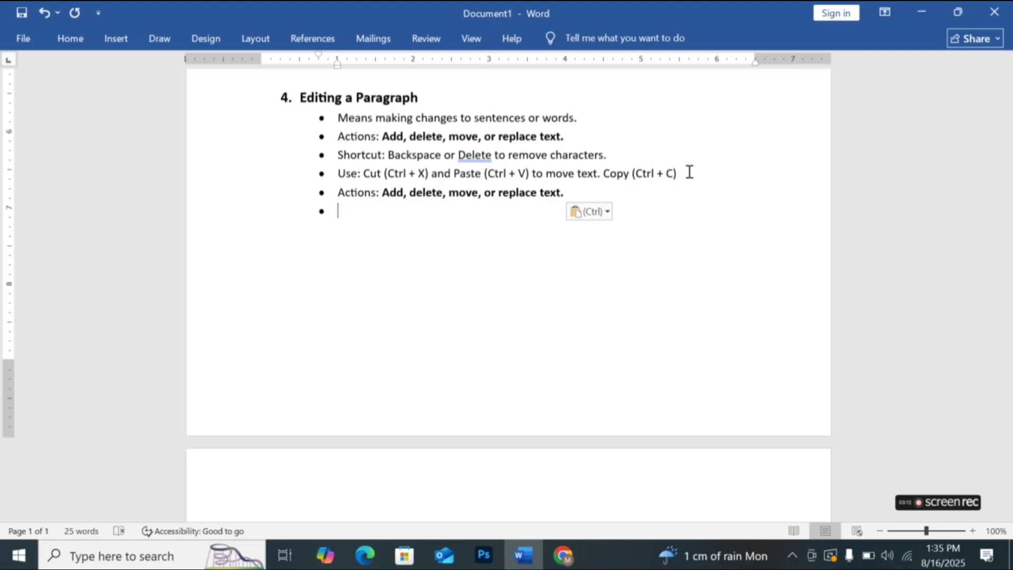
- Review the lesson from its title through the Selecting Text, Auto Save and Editing a Paragraph sections to the Questions page
scroll(689, 171, "down", 5)
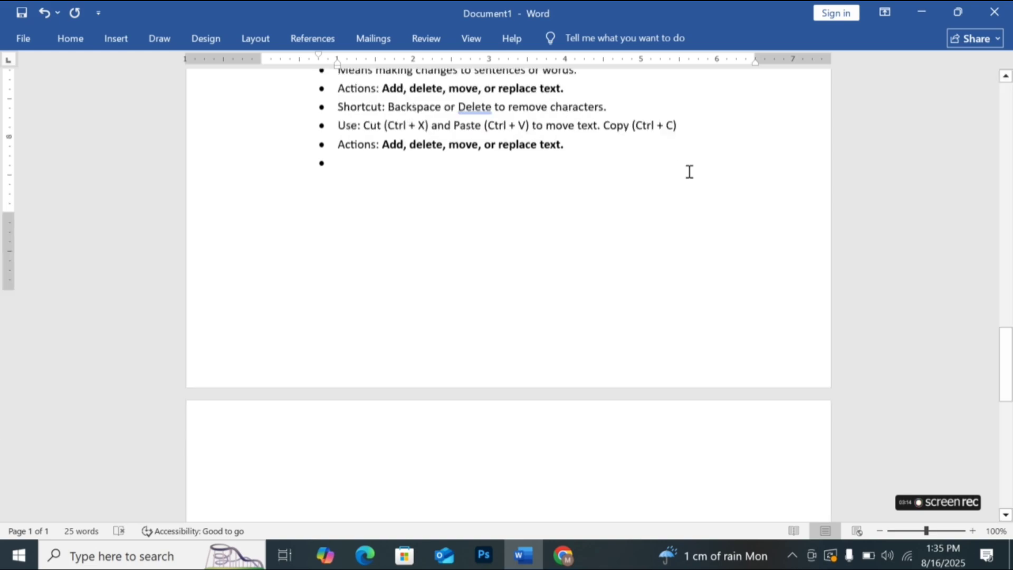
scroll(689, 171, "up", 6)
scroll(688, 171, "up", 10)
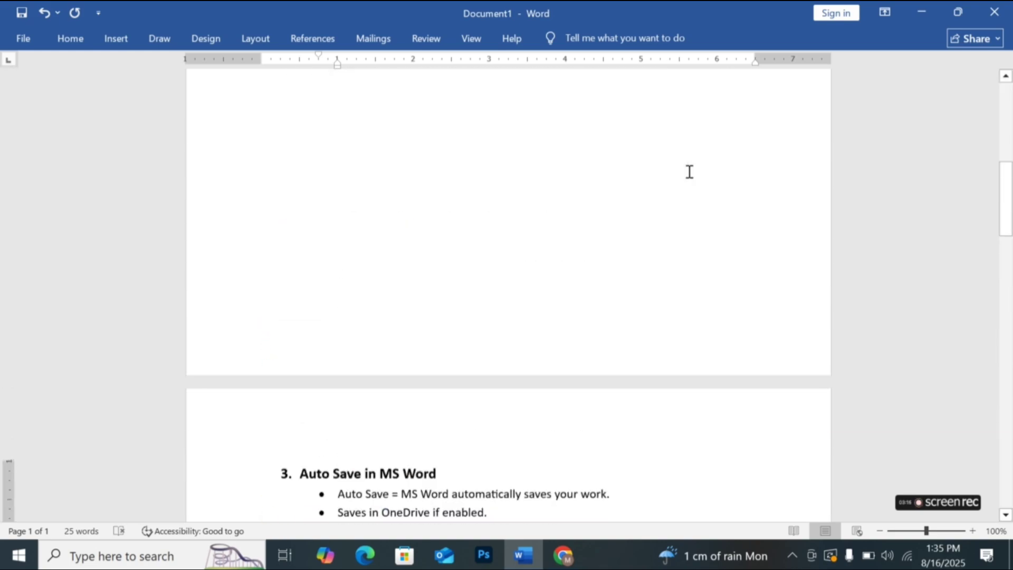
scroll(688, 171, "up", 5)
scroll(688, 171, "up", 2)
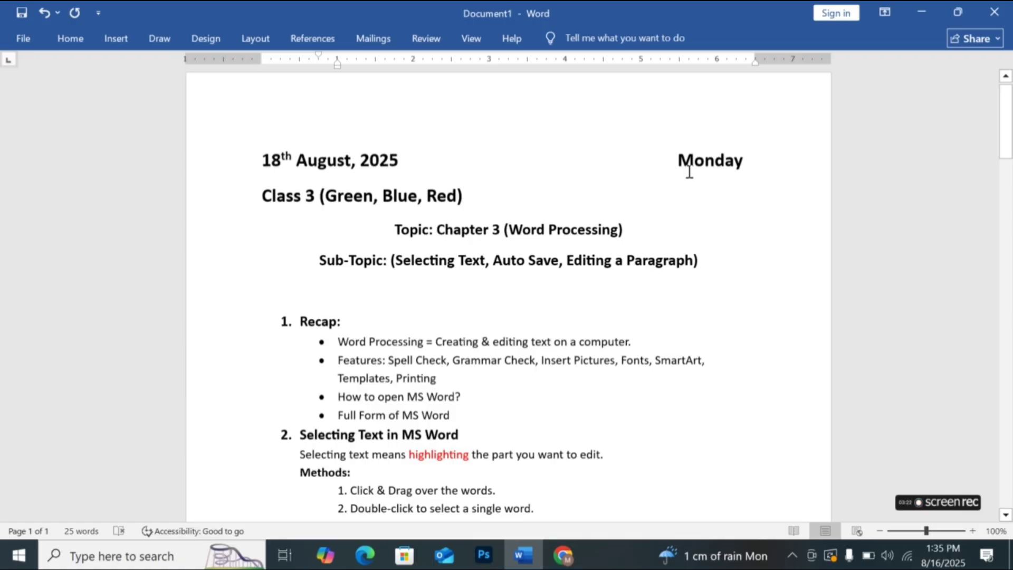
scroll(688, 171, "down", 10)
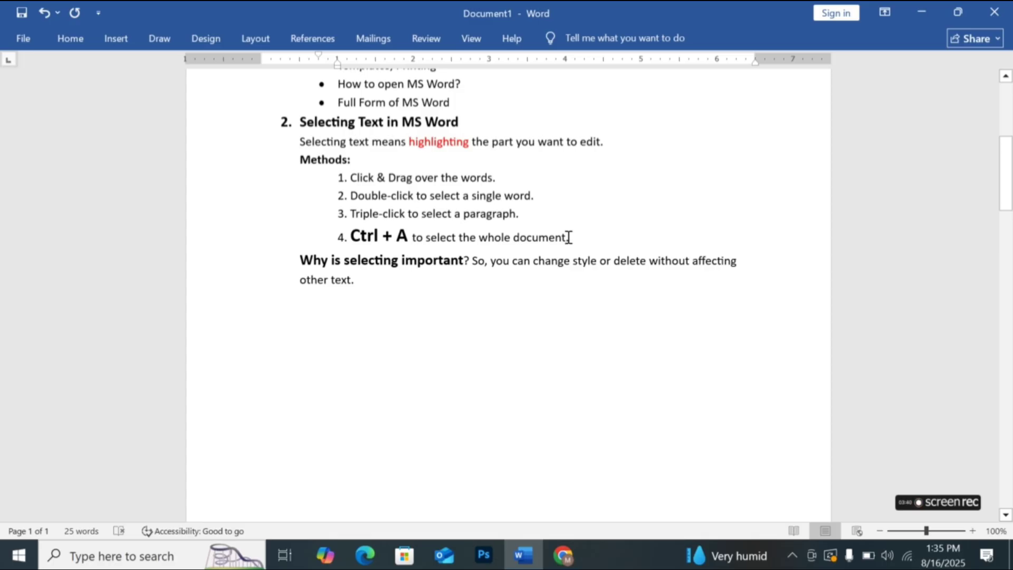
scroll(568, 237, "down", 2)
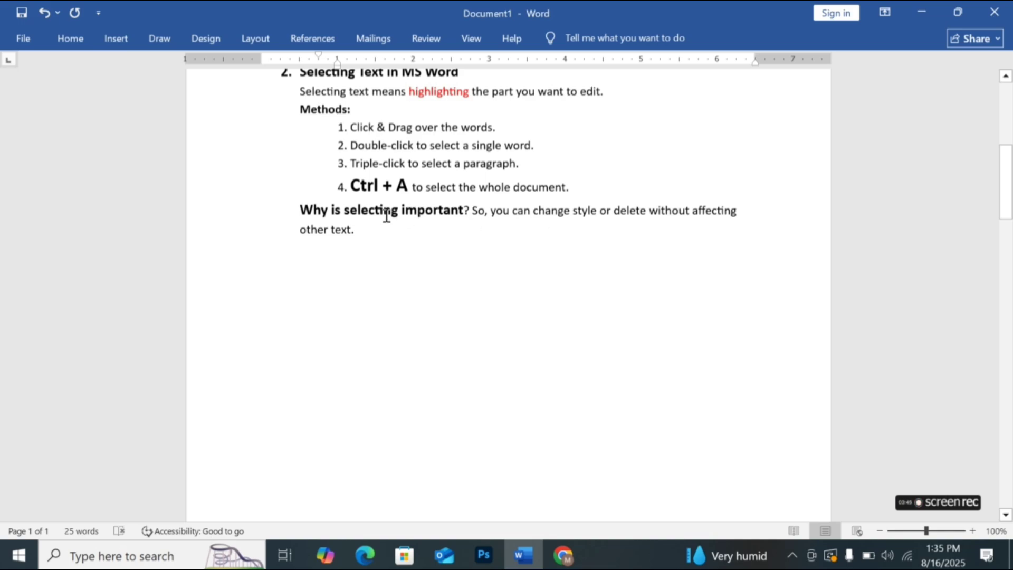
scroll(479, 242, "down", 8)
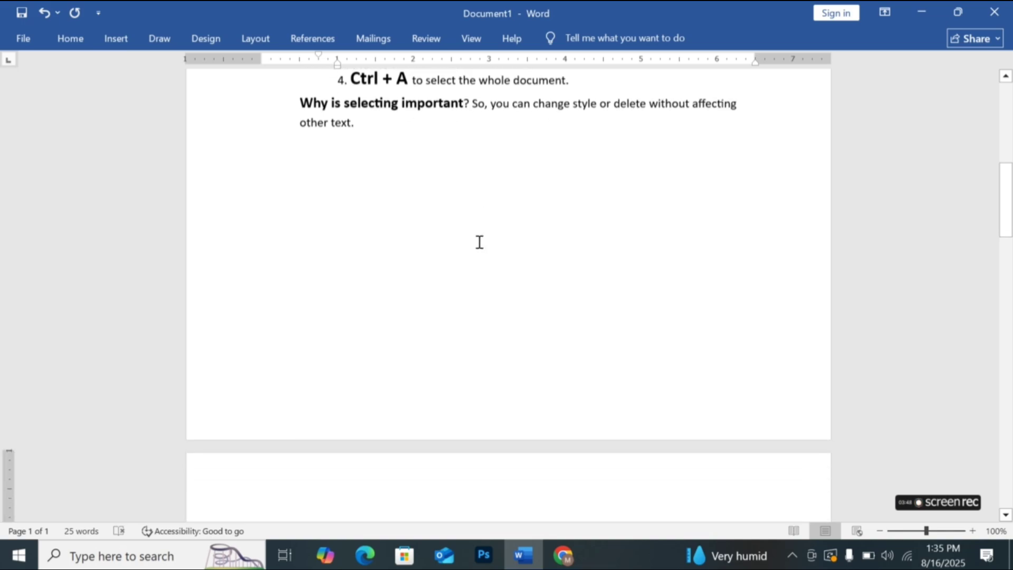
scroll(479, 242, "down", 8)
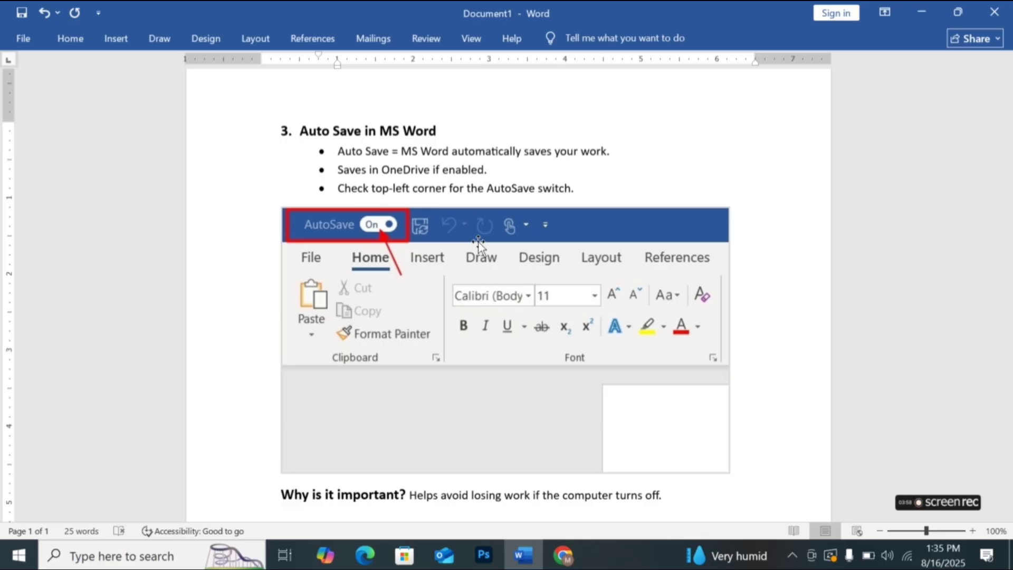
scroll(479, 242, "down", 4)
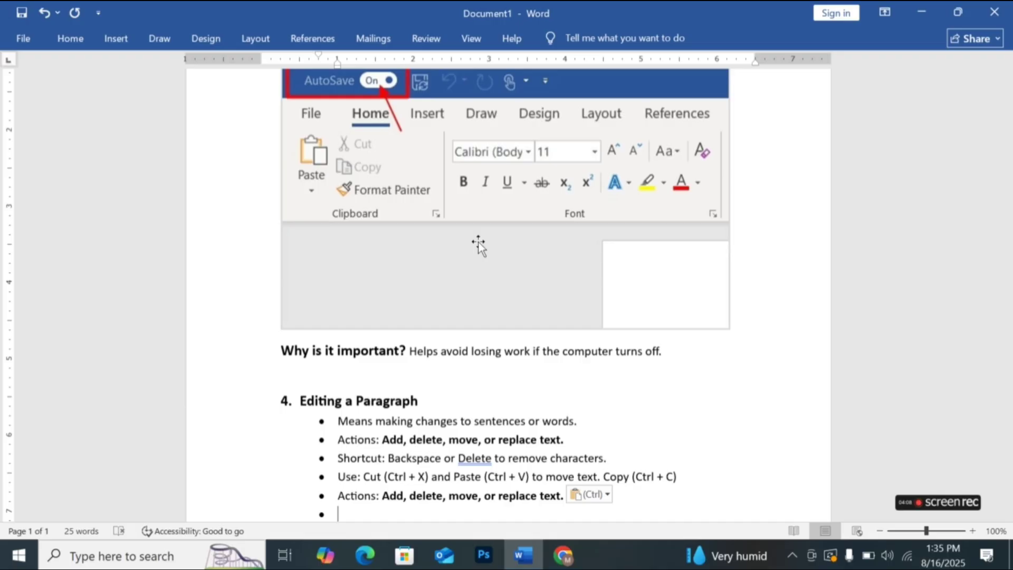
scroll(479, 242, "down", 3)
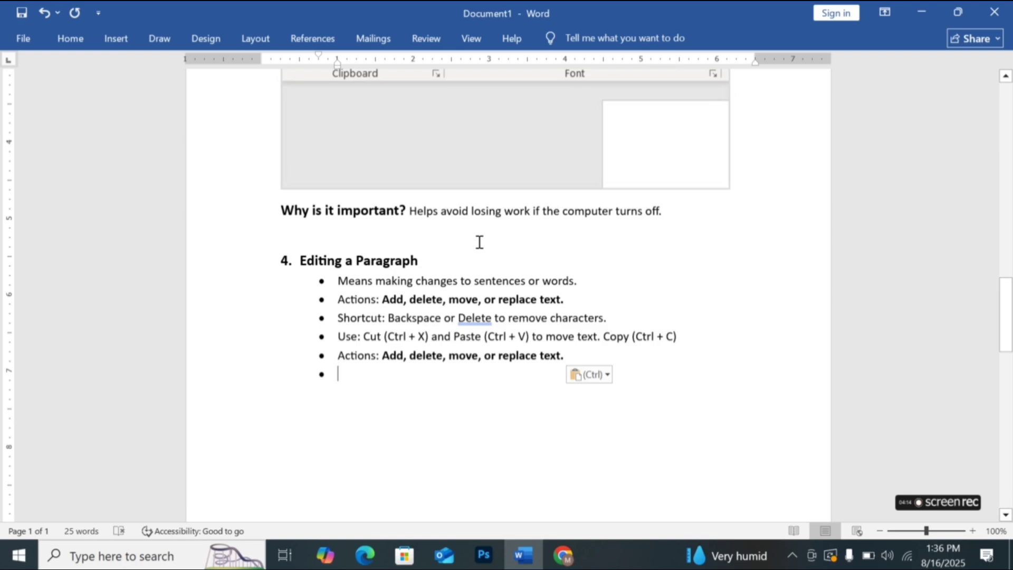
scroll(479, 242, "down", 3)
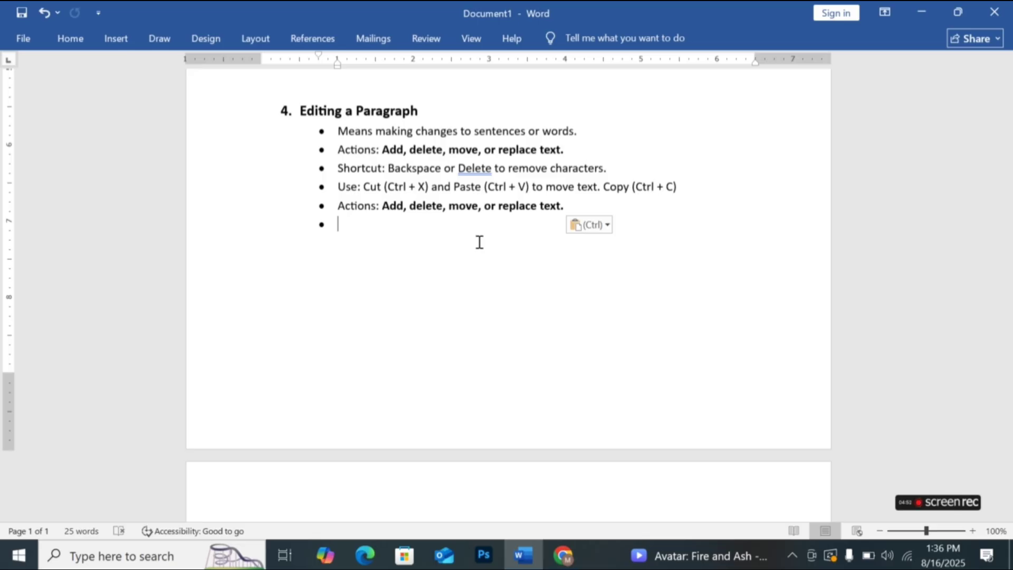
scroll(478, 242, "down", 10)
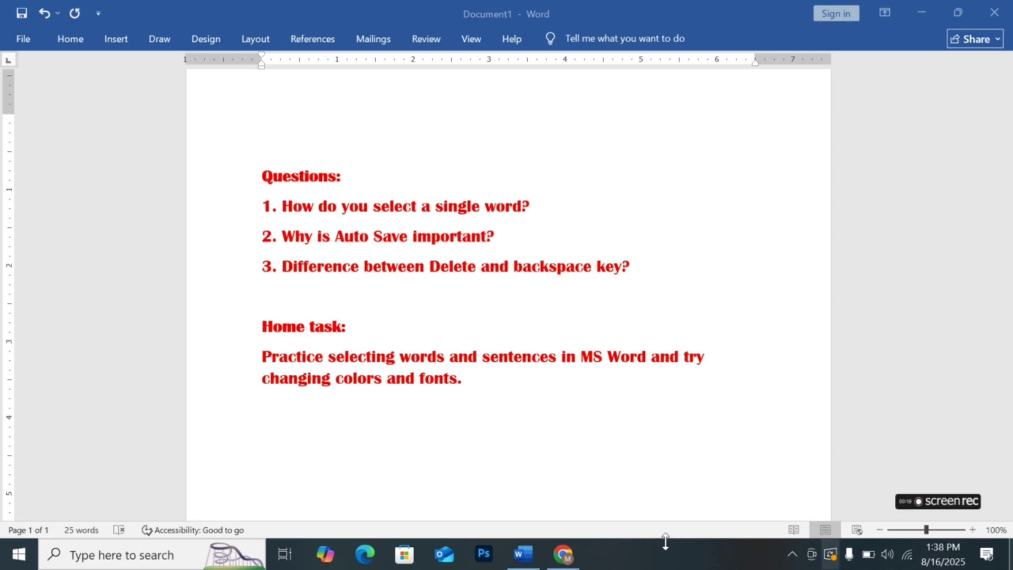
- Select the word "Why" in question 2, extend the selection to the whole question, and clear the selection
left_click(461, 288)
double_click(317, 238)
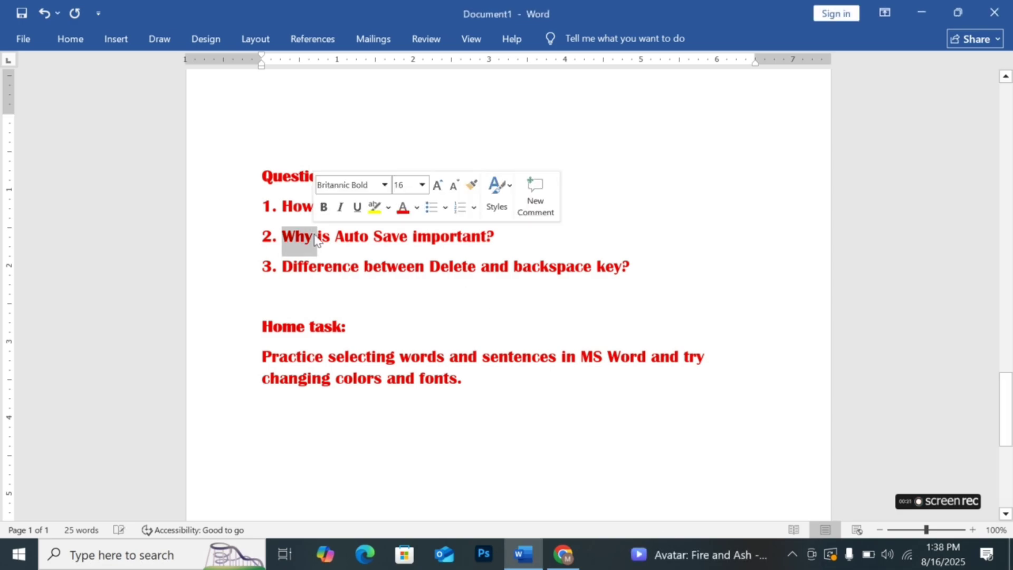
left_click(317, 239)
double_click(317, 239)
left_click(316, 239)
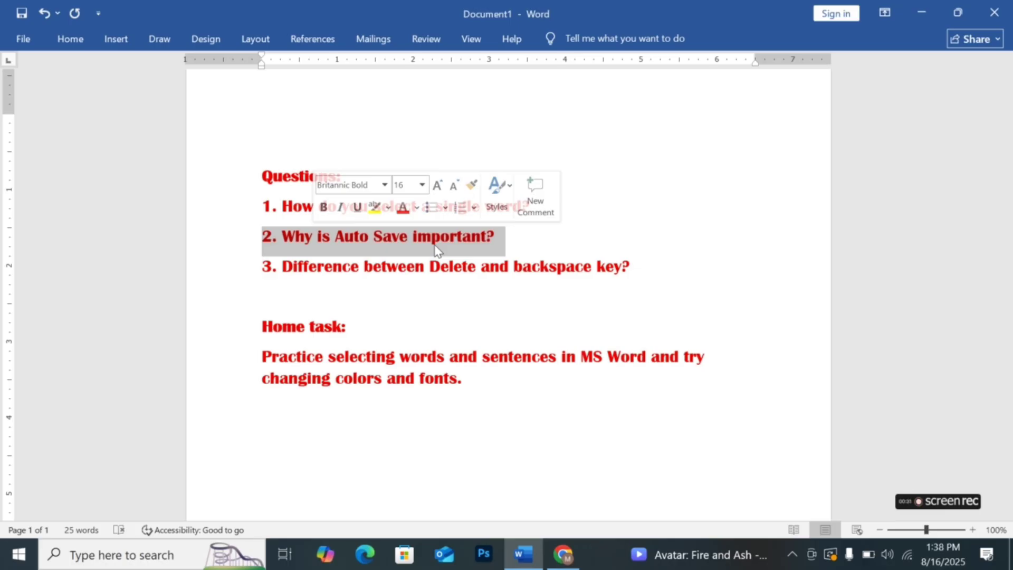
left_click(459, 279)
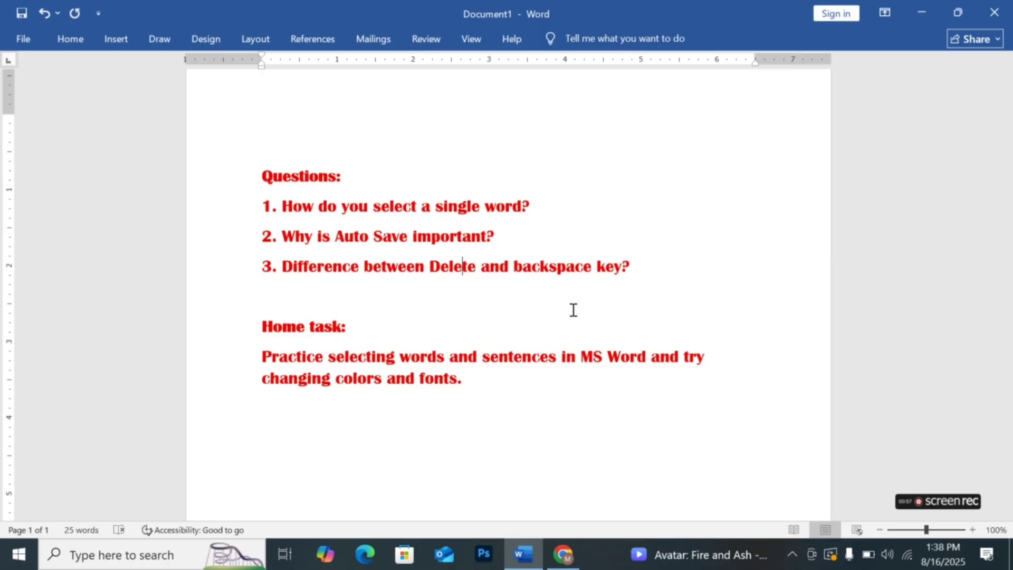
- Read the home task below the questions and return to the lesson's title at the start of the document
scroll(414, 293, "down", 4)
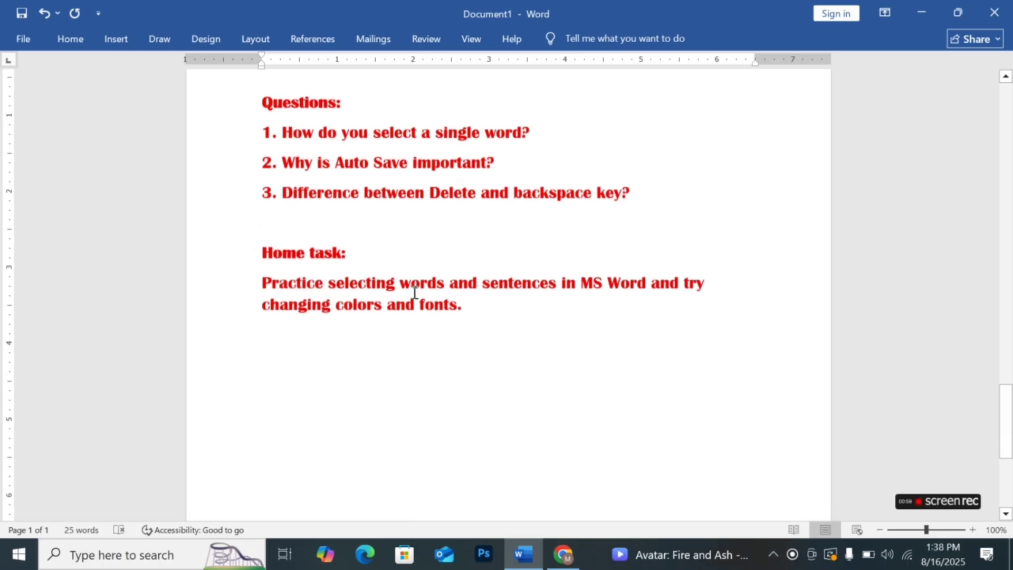
scroll(415, 292, "down", 1)
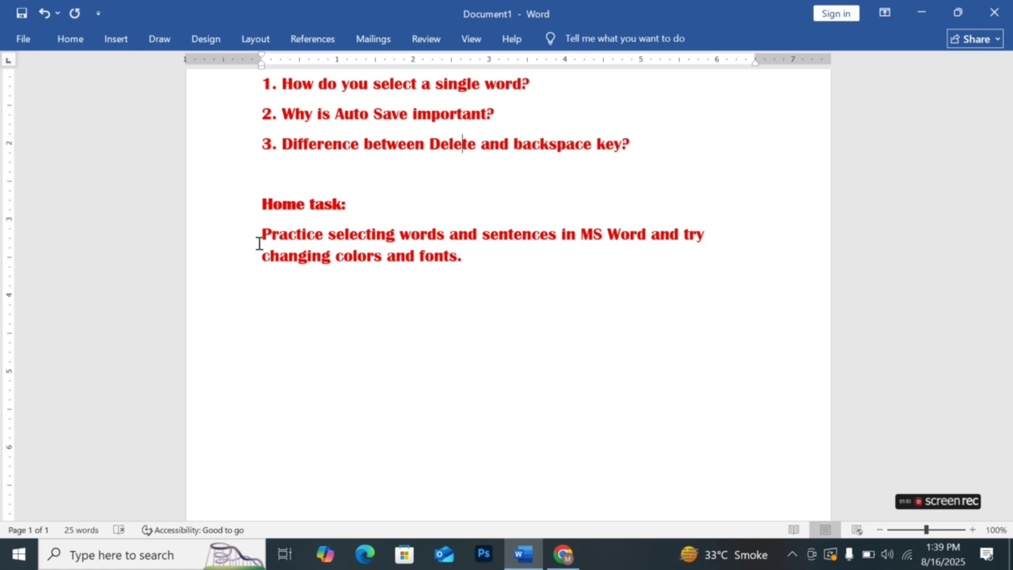
scroll(652, 155, "up", 20)
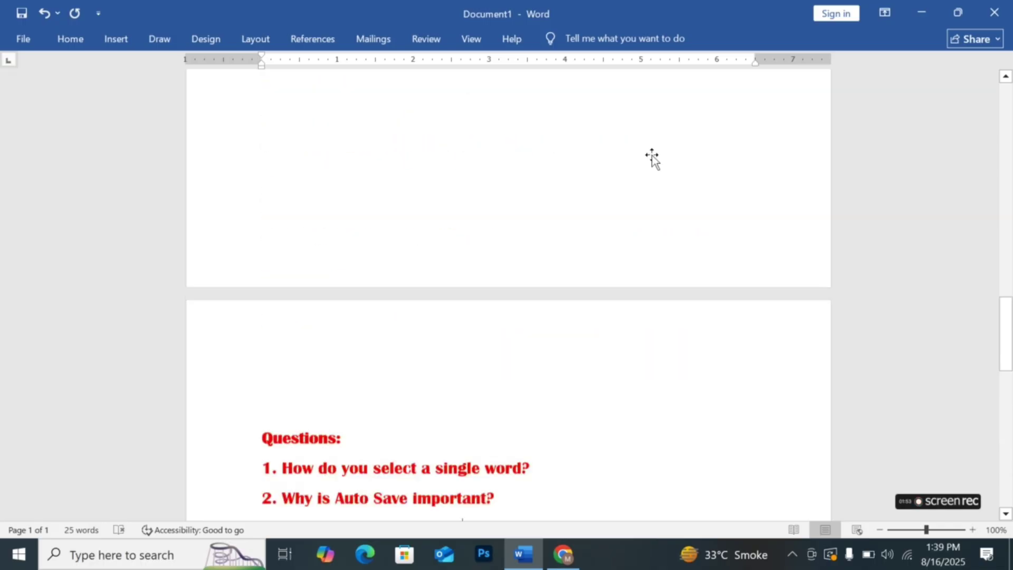
scroll(652, 155, "up", 10)
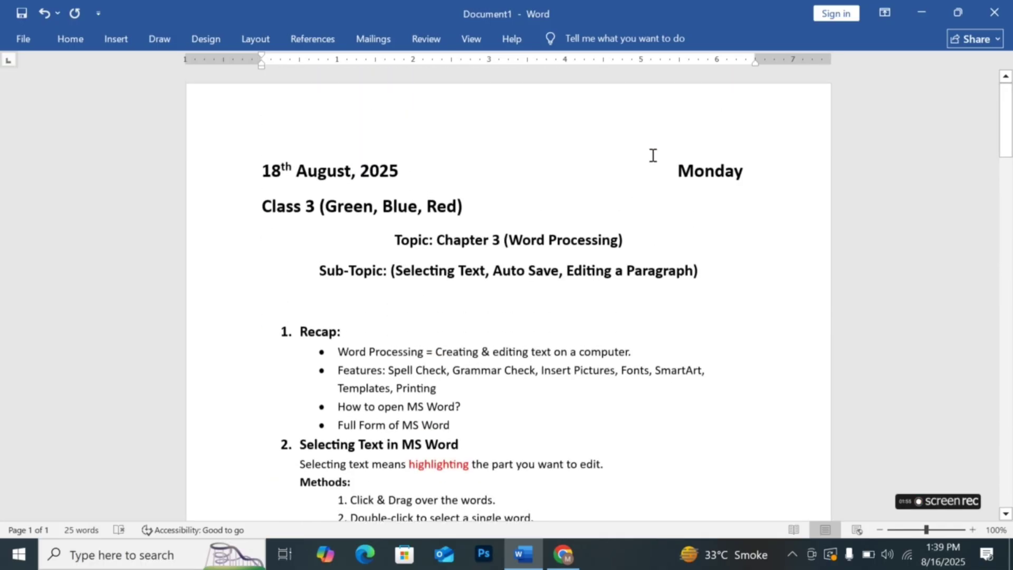